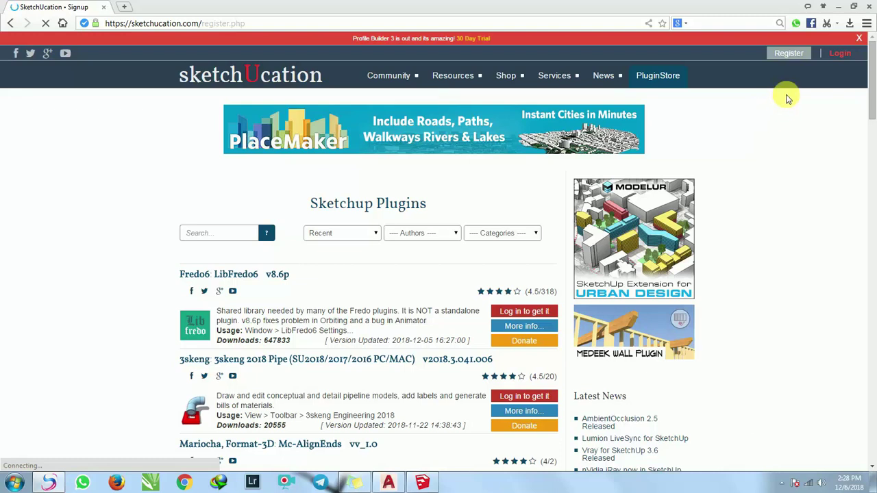
Scroll the signup page to show the free account option and the Basic, Premium+ and Premium plans.
{"action": "scroll", "coordinate": [401, 281], "scroll_direction": "down", "scroll_amount": 2}
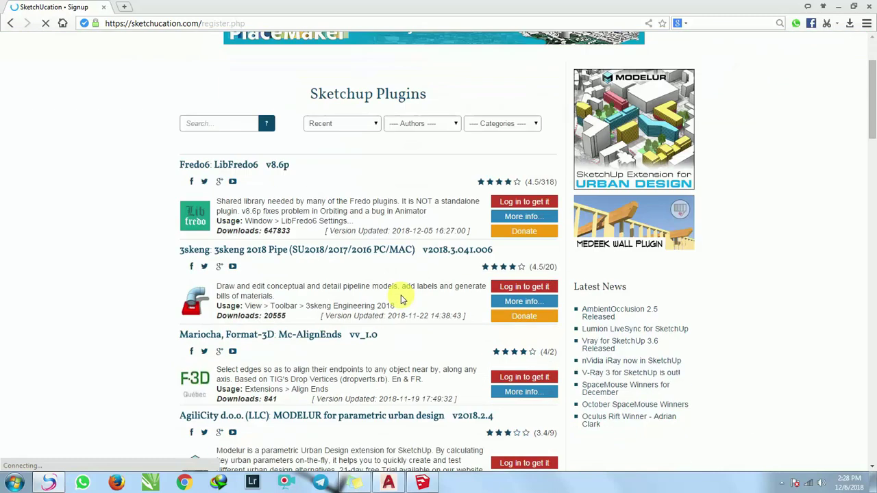
{"action": "scroll", "coordinate": [403, 291], "scroll_direction": "up", "scroll_amount": 2}
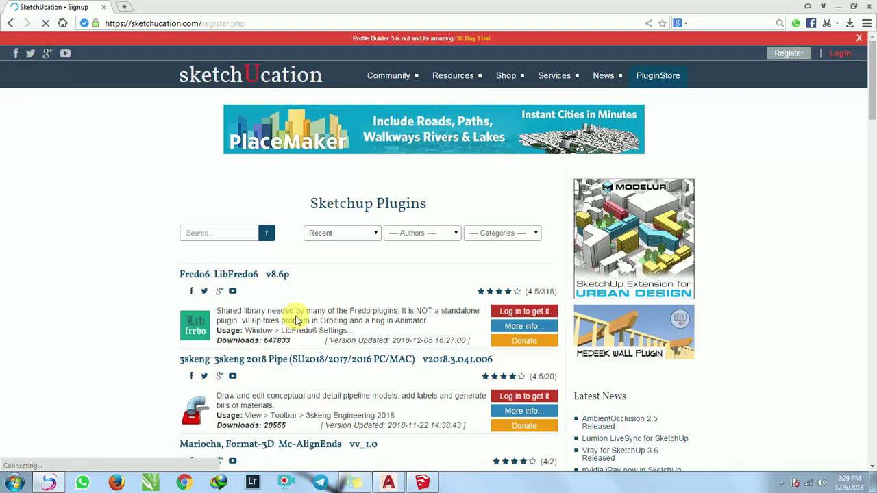
{"action": "scroll", "coordinate": [297, 320], "scroll_direction": "down", "scroll_amount": 1}
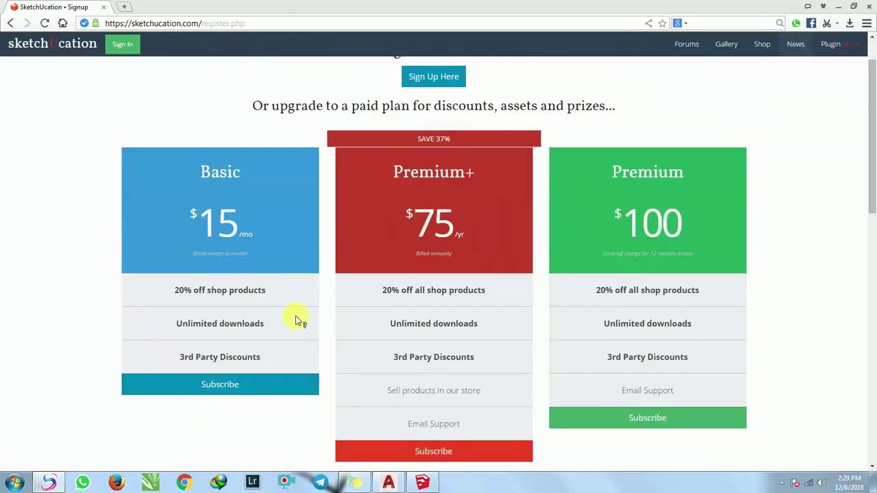
{"action": "scroll", "coordinate": [343, 226], "scroll_direction": "up", "scroll_amount": 1}
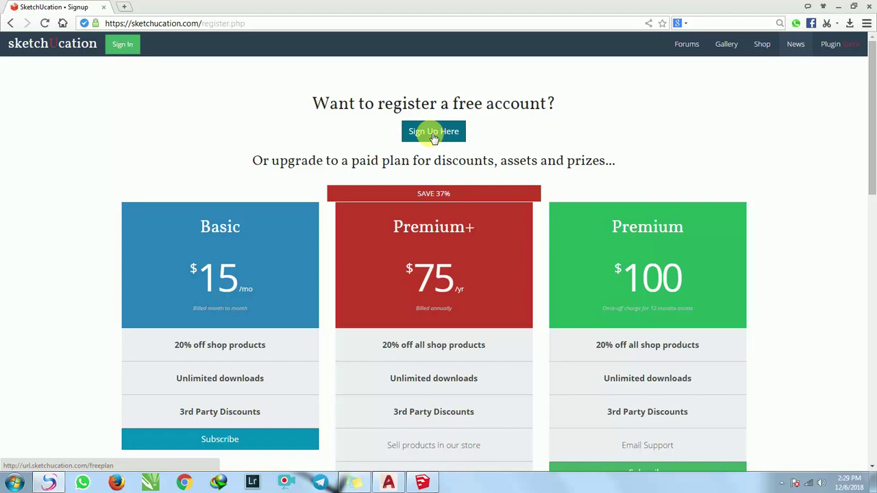
Choose Sign Up Here for a free account, returning via Forward and Register after navigating away.
{"action": "left_click", "coordinate": [433, 136]}
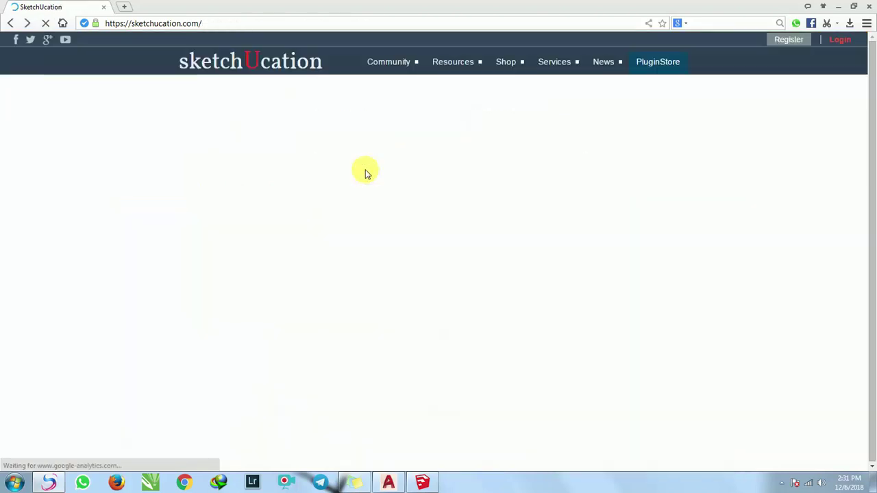
{"action": "left_click", "coordinate": [26, 23]}
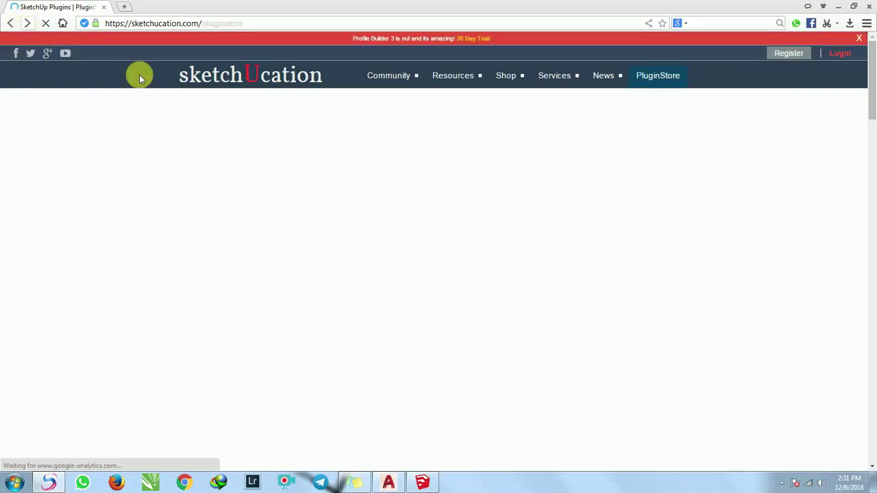
{"action": "left_click", "coordinate": [785, 55]}
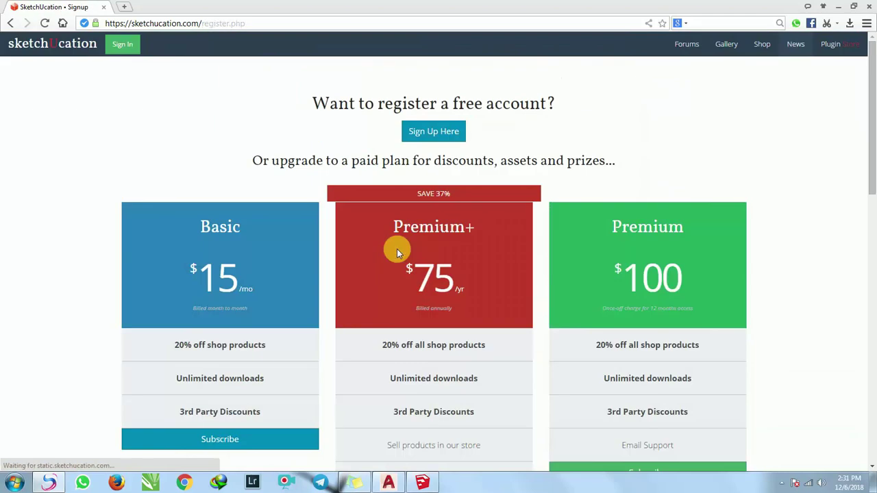
{"action": "left_click", "coordinate": [437, 135]}
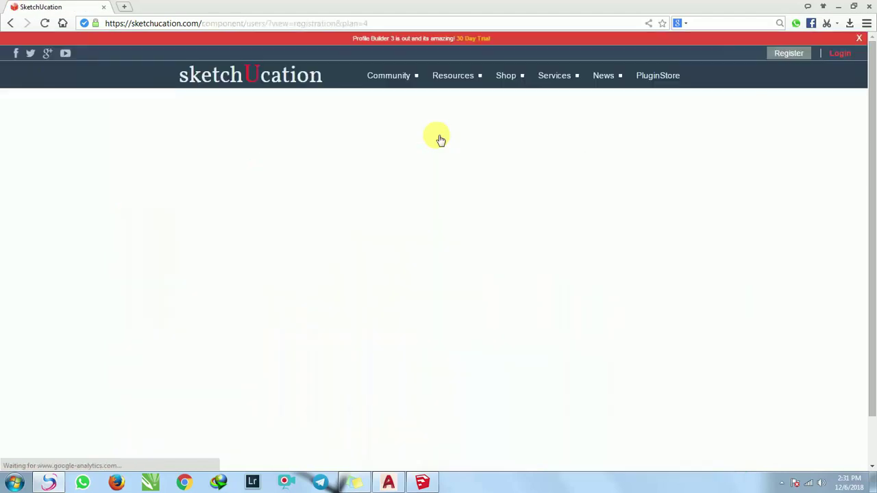
Fill in the account's Name and Username fields, correcting typos along the way.
{"action": "left_click", "coordinate": [433, 174]}
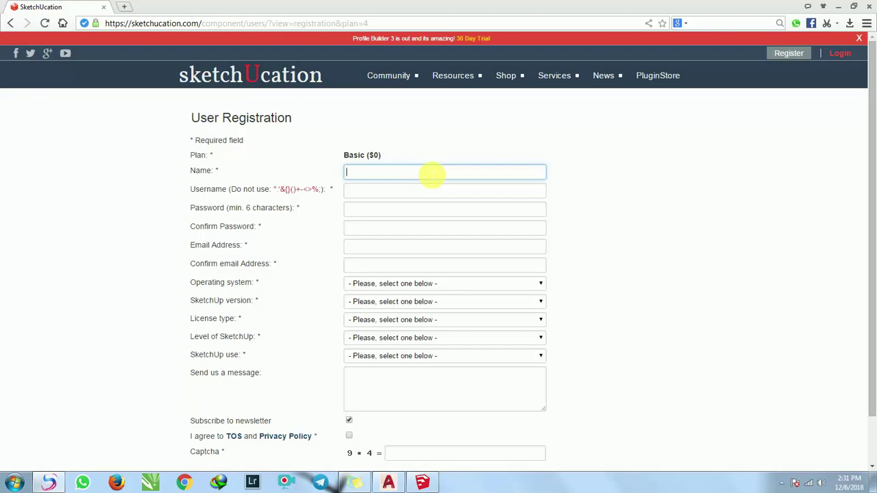
{"action": "type", "text": "aS"}
{"action": "key", "text": "BackSpace"}
{"action": "key", "text": "BackSpace"}
{"action": "type", "text": "BIM"}
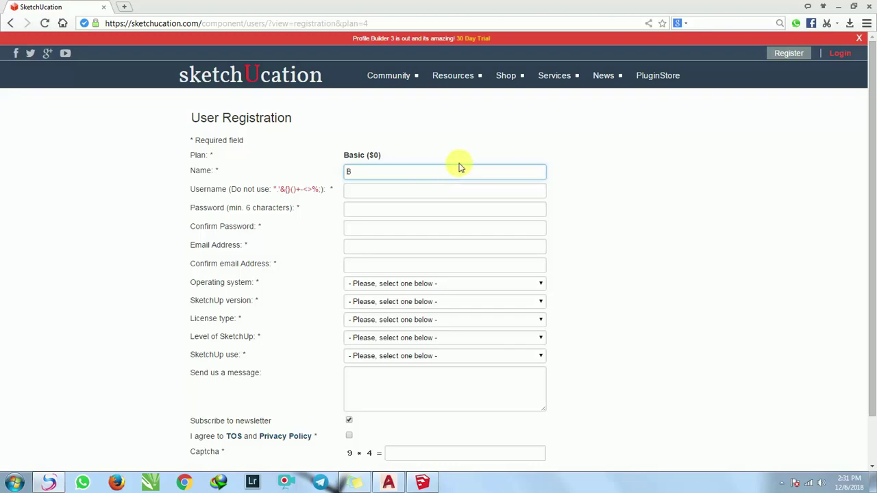
{"action": "key", "text": "BackSpace"}
{"action": "key", "text": "BackSpace"}
{"action": "type", "text": "imbel kelas Desain"}
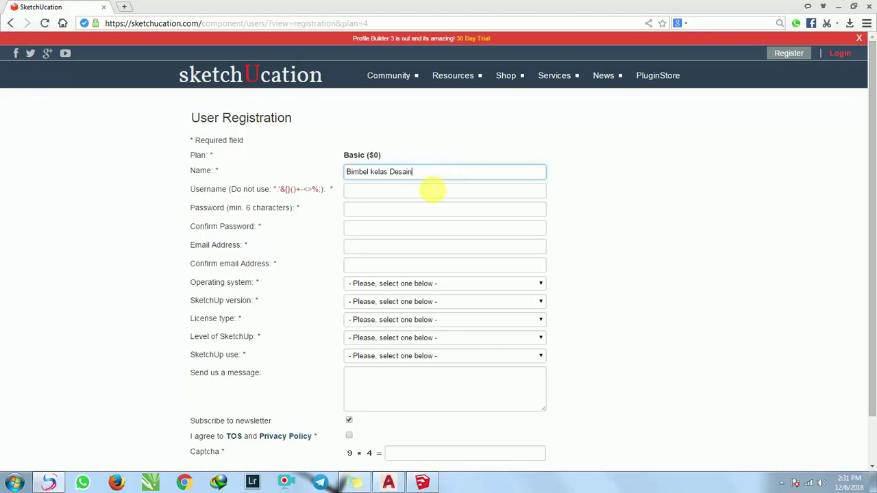
{"action": "left_click", "coordinate": [430, 193]}
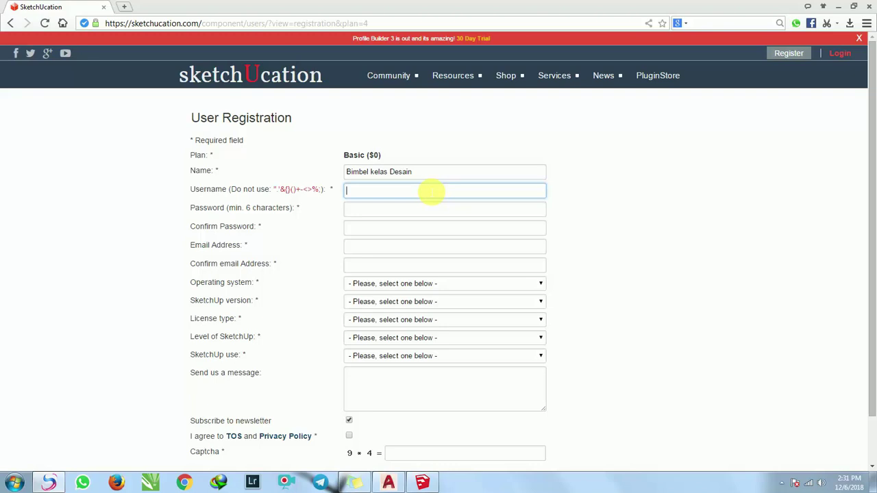
{"action": "type", "text": "Bimbel Kelas Desain"}
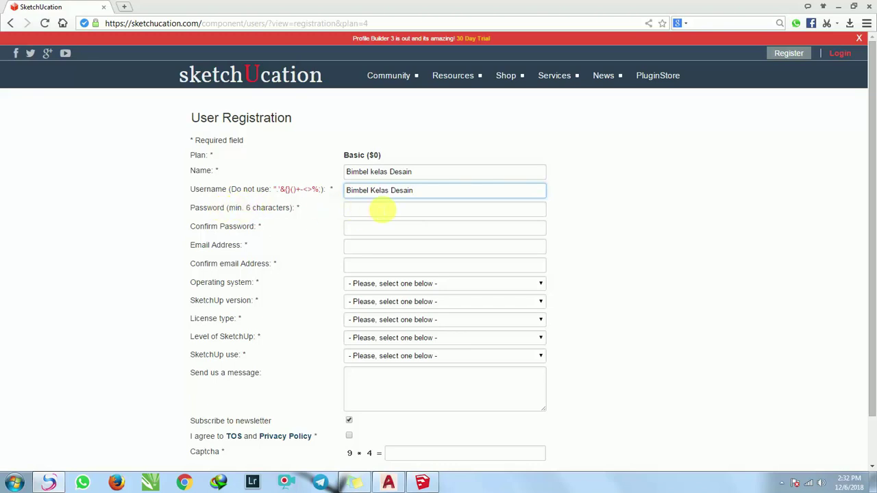
Enter the account password and repeat it in Confirm Password.
{"action": "left_click", "coordinate": [385, 210]}
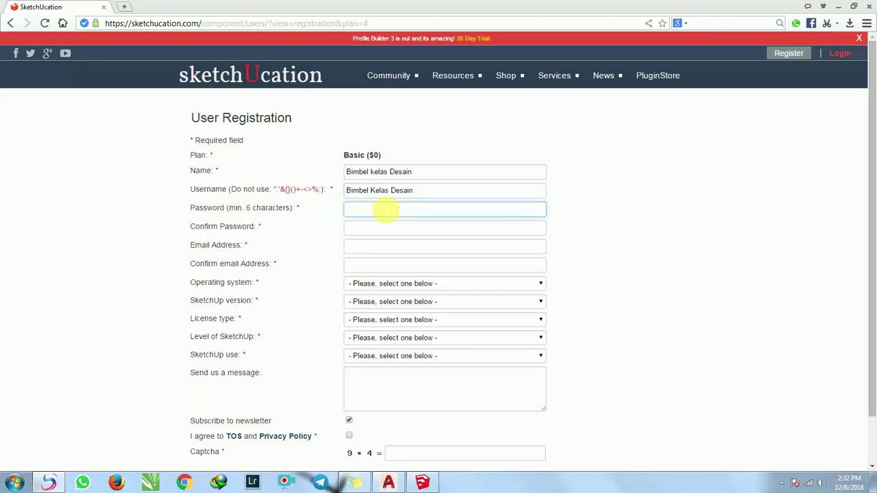
{"action": "type", "text": "••••••••"}
{"action": "key", "text": "BackSpace"}
{"action": "key", "text": "BackSpace"}
{"action": "key", "text": "BackSpace"}
{"action": "key", "text": "BackSpace"}
{"action": "key", "text": "BackSpace"}
{"action": "key", "text": "BackSpace"}
{"action": "key", "text": "BackSpace"}
{"action": "key", "text": "BackSpace"}
{"action": "type", "text": "••••••••"}
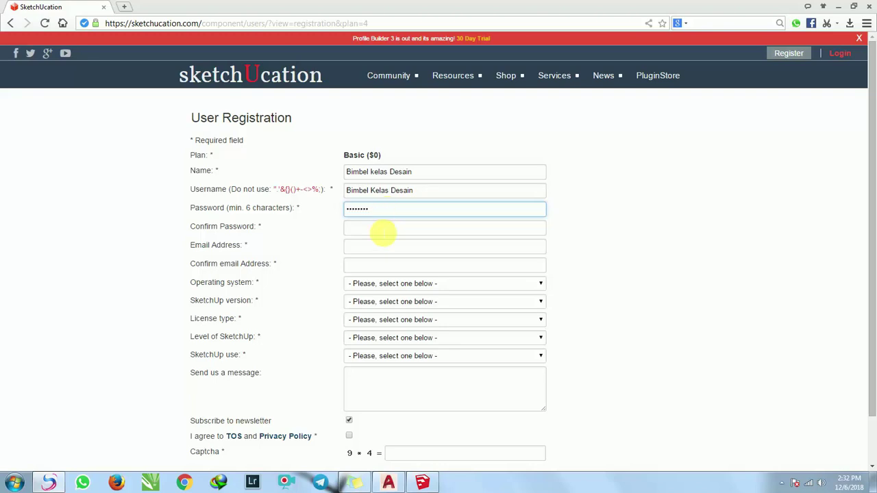
{"action": "left_click", "coordinate": [382, 230]}
{"action": "type", "text": "••••••"}
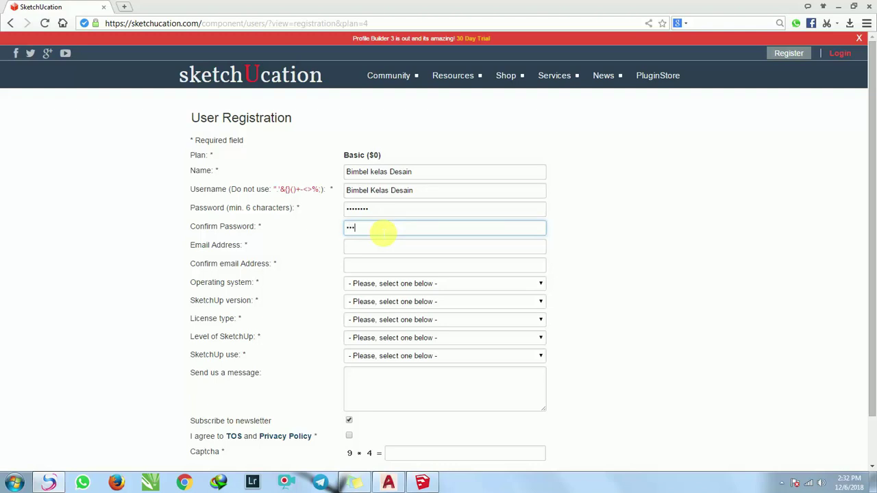
{"action": "type", "text": "••"}
Enter the account's e-mail address and repeat it in Confirm email Address.
{"action": "left_click", "coordinate": [377, 248]}
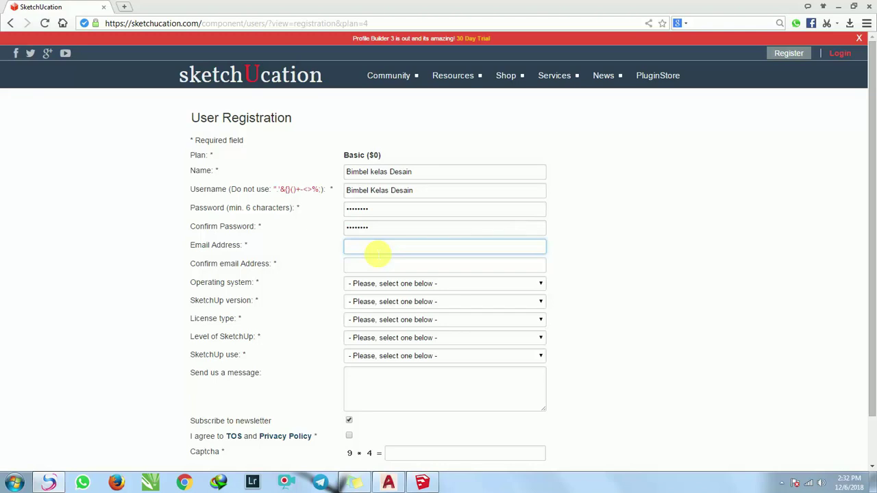
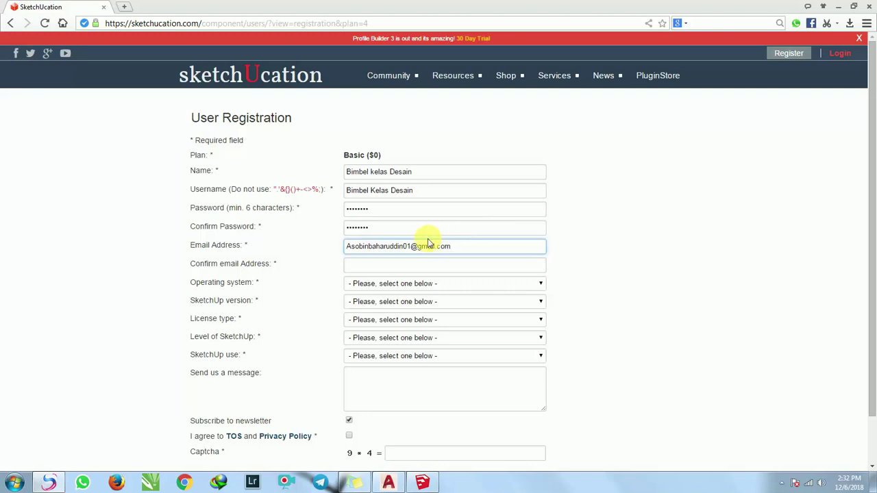
{"action": "left_click", "coordinate": [422, 266]}
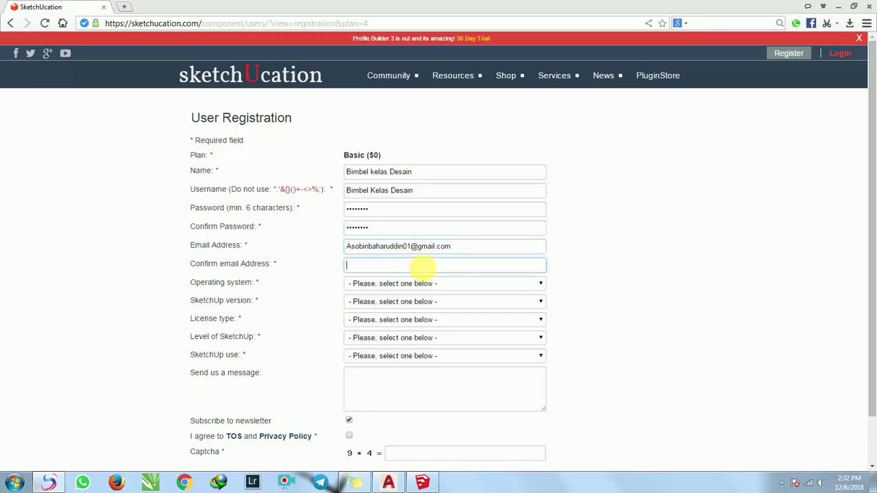
{"action": "type", "text": "Ads"}
{"action": "key", "text": "BackSpace"}
{"action": "key", "text": "BackSpace"}
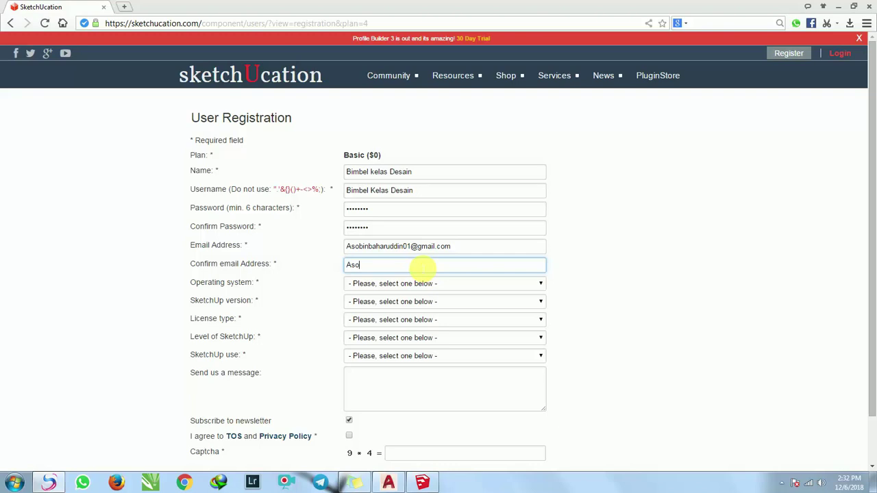
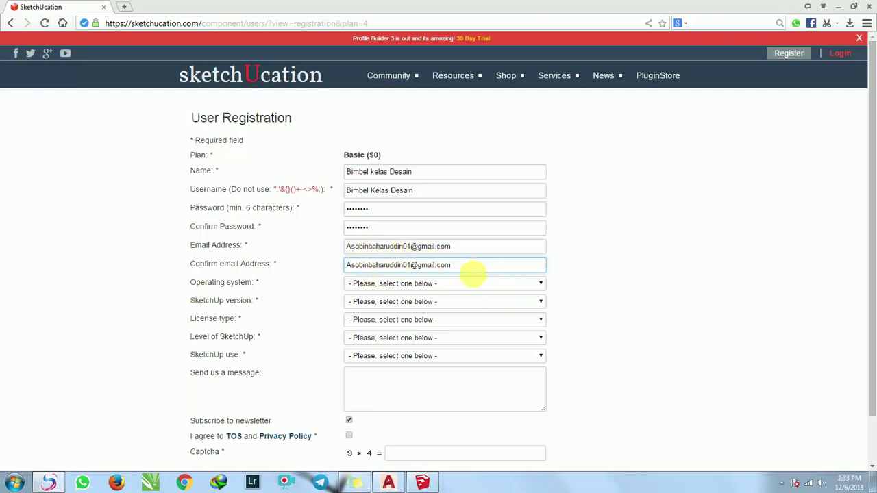
Set the form's operating system to Windows, SketchUp version to 2017 and licence type to Pro.
{"action": "left_click", "coordinate": [532, 287]}
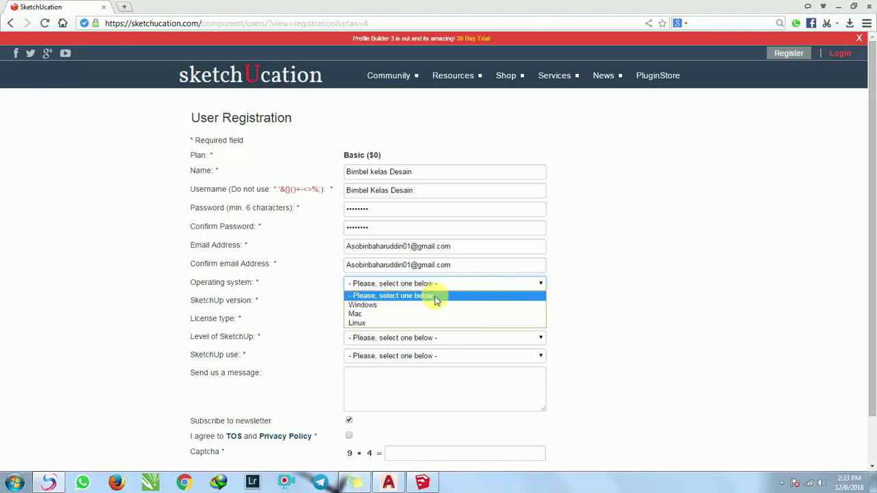
{"action": "left_click", "coordinate": [378, 305]}
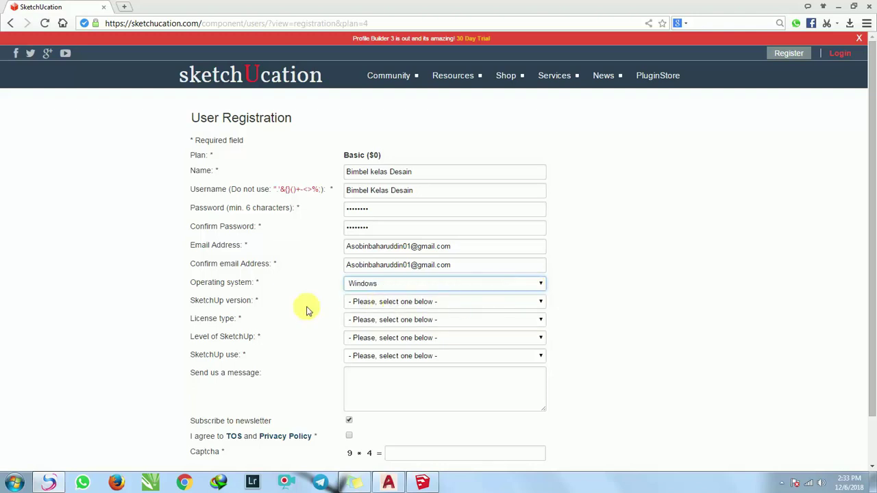
{"action": "left_click", "coordinate": [441, 303]}
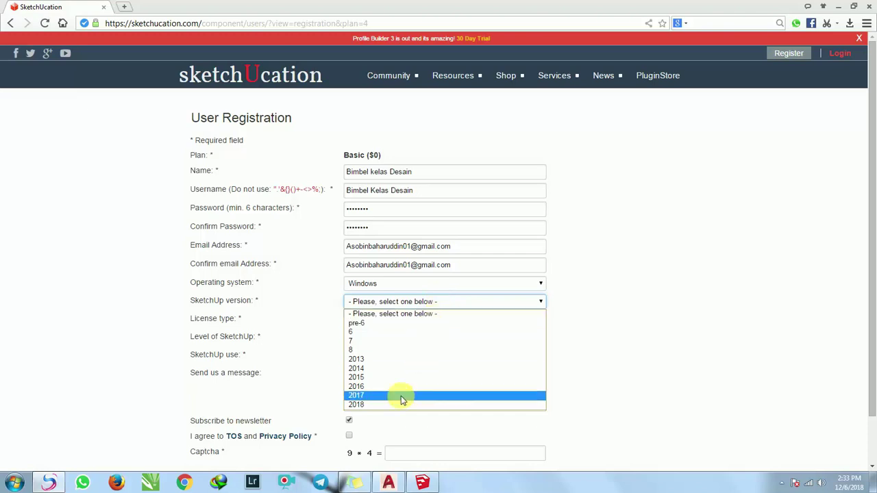
{"action": "left_click", "coordinate": [379, 396]}
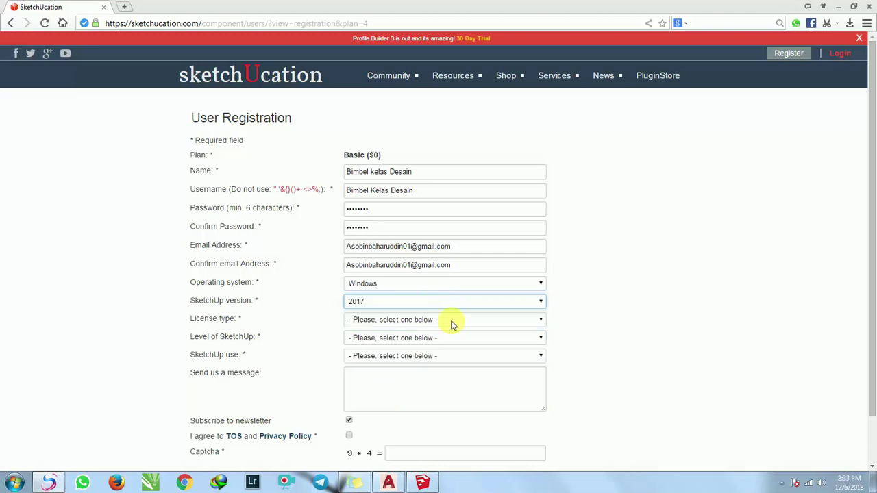
{"action": "left_click", "coordinate": [421, 320]}
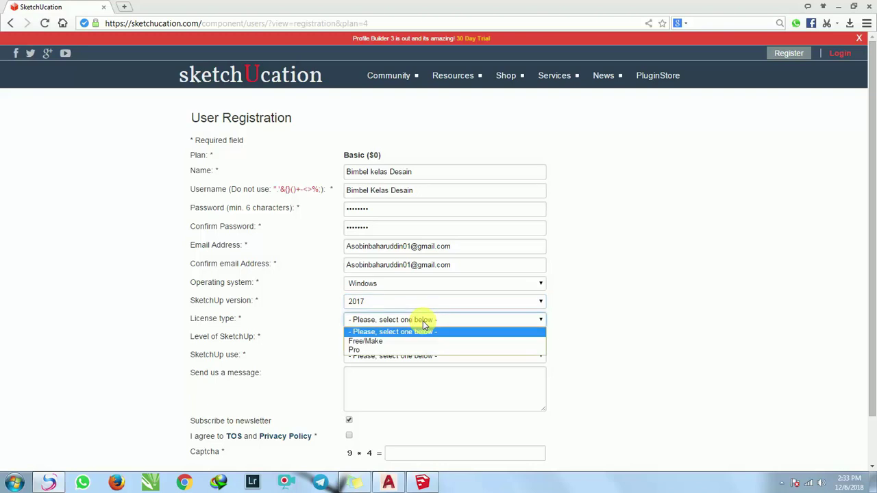
{"action": "left_click", "coordinate": [367, 350]}
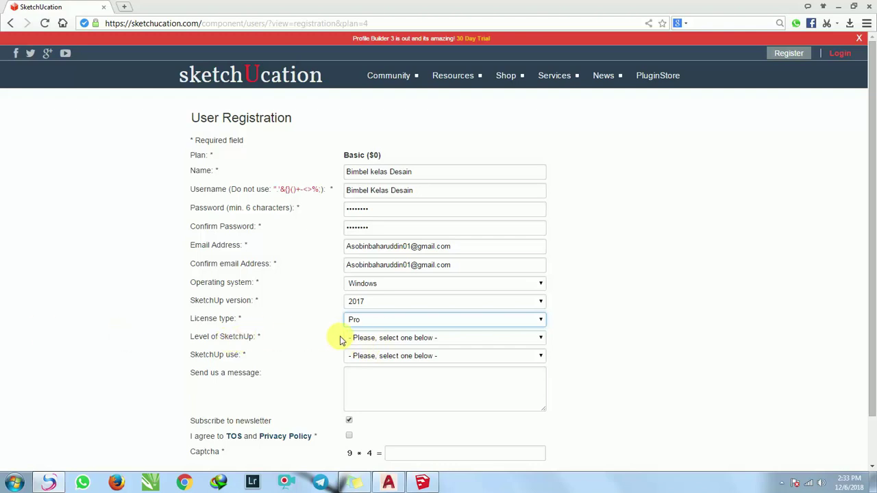
Set the SketchUp level to Intermediate and SketchUp use to landscape architecture.
{"action": "left_click", "coordinate": [413, 340]}
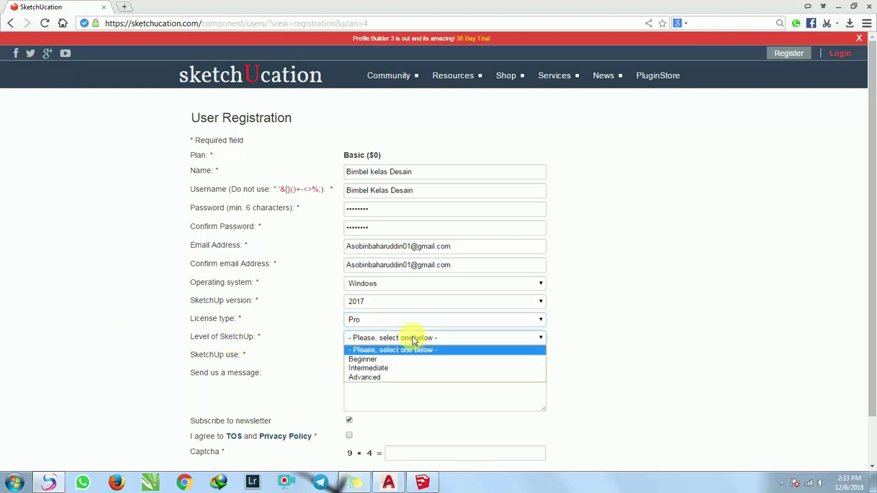
{"action": "left_click", "coordinate": [389, 368]}
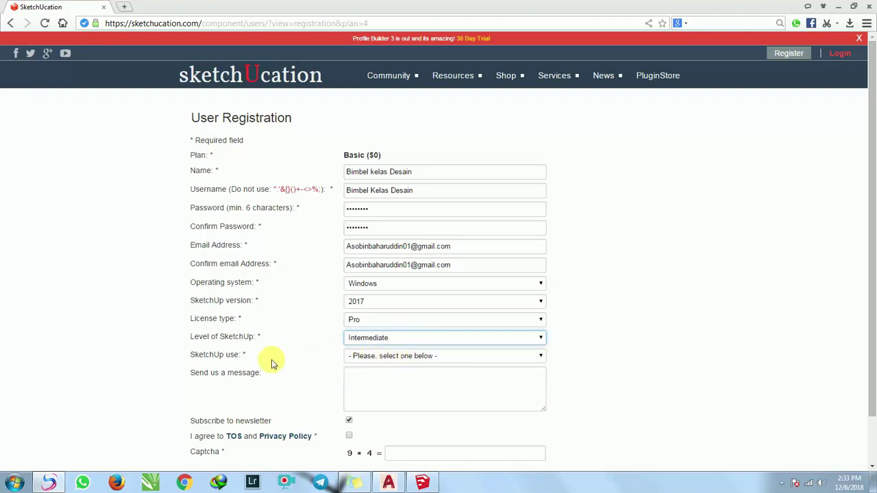
{"action": "left_click", "coordinate": [425, 359]}
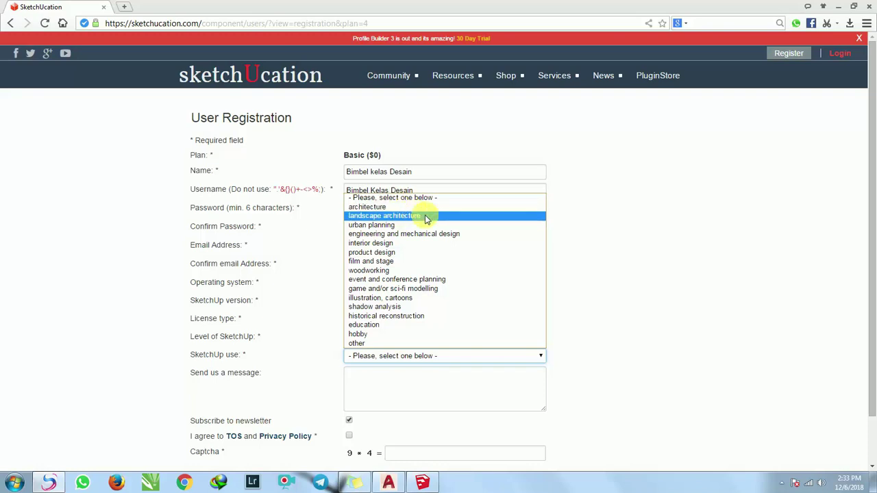
{"action": "left_click", "coordinate": [404, 217]}
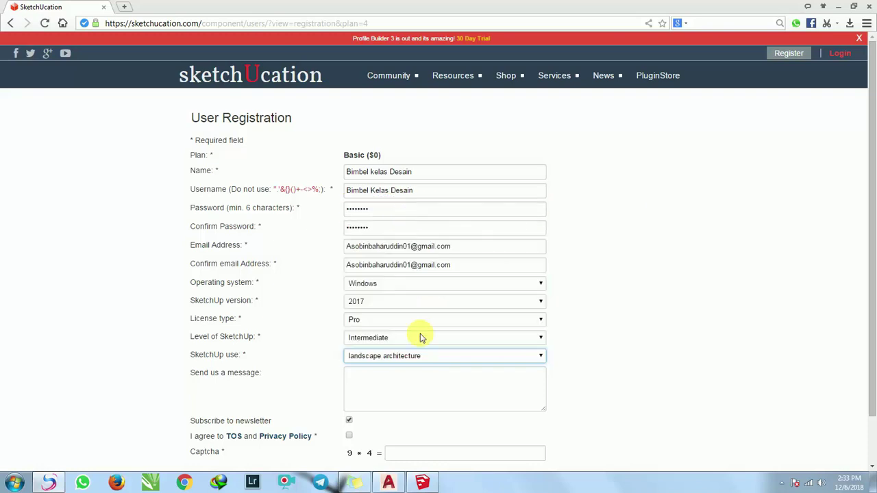
{"action": "scroll", "coordinate": [329, 416], "scroll_direction": "down", "scroll_amount": 1}
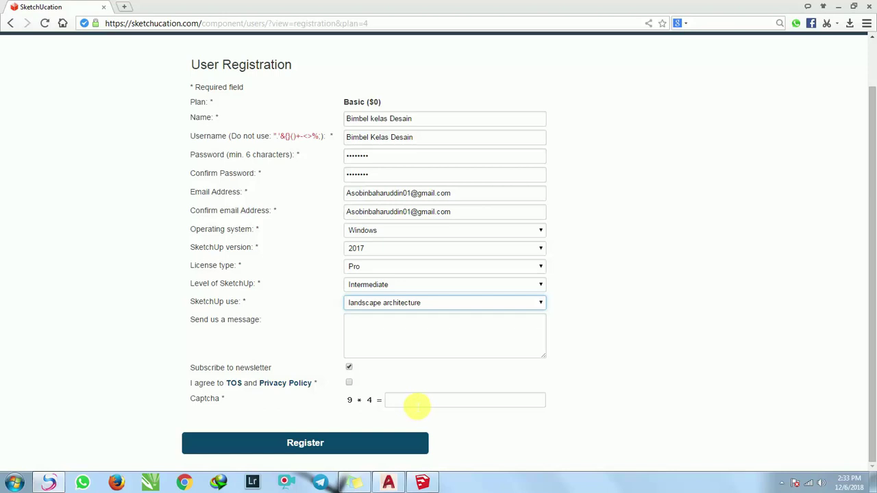
Answer the captcha with 36, tick 'I agree to TOS and Privacy Policy', and submit with Register.
{"action": "left_click", "coordinate": [417, 404]}
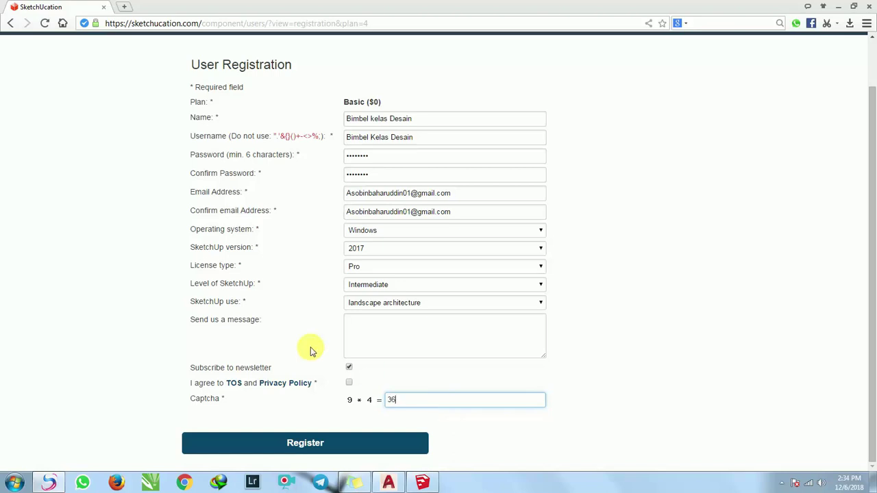
{"action": "left_click", "coordinate": [323, 448]}
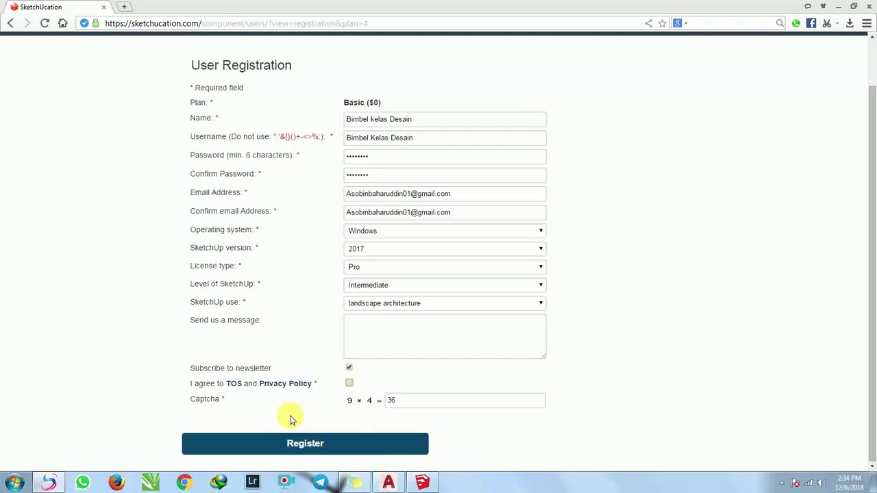
{"action": "scroll", "coordinate": [306, 433], "scroll_direction": "up", "scroll_amount": 1}
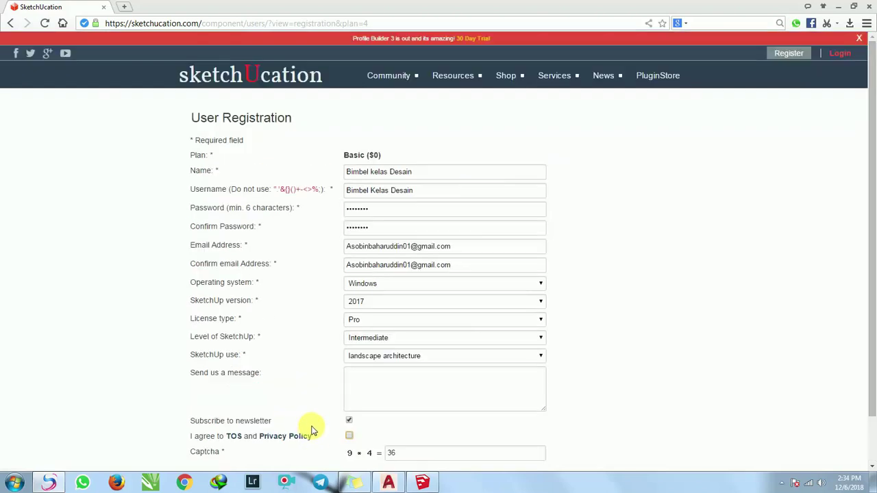
{"action": "scroll", "coordinate": [308, 432], "scroll_direction": "down", "scroll_amount": 1}
{"action": "left_click", "coordinate": [309, 445]}
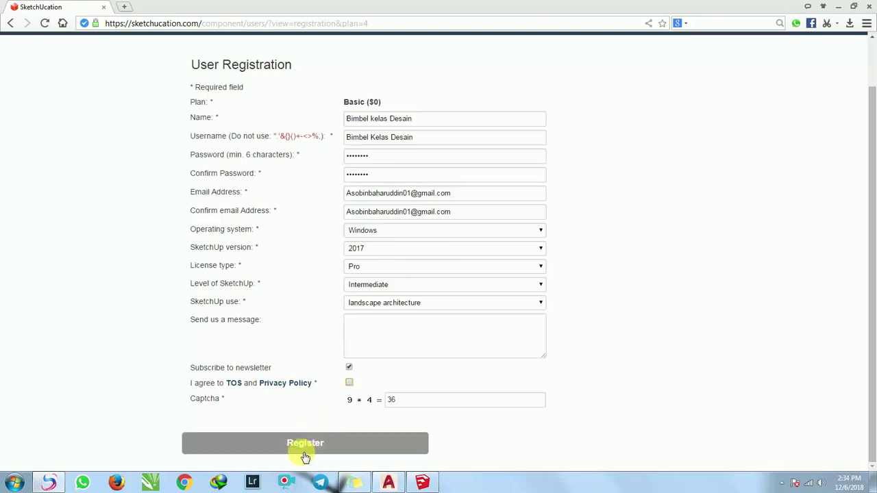
{"action": "left_click", "coordinate": [328, 444]}
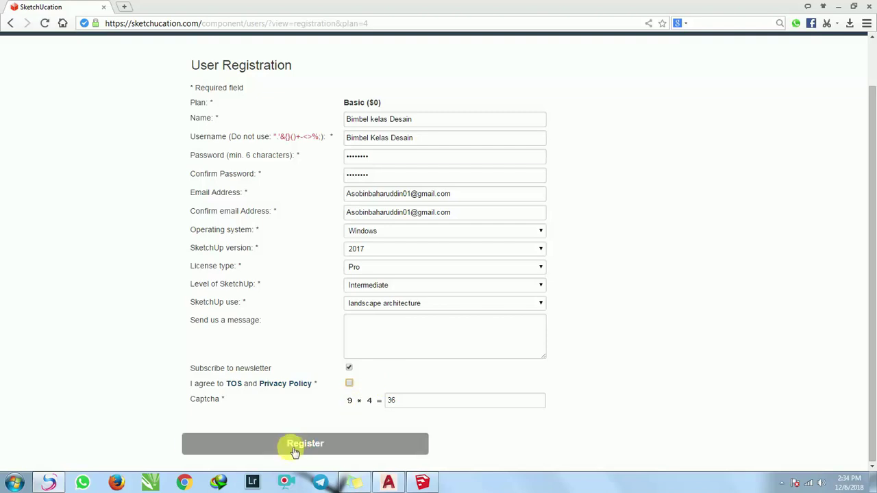
{"action": "left_click", "coordinate": [349, 385]}
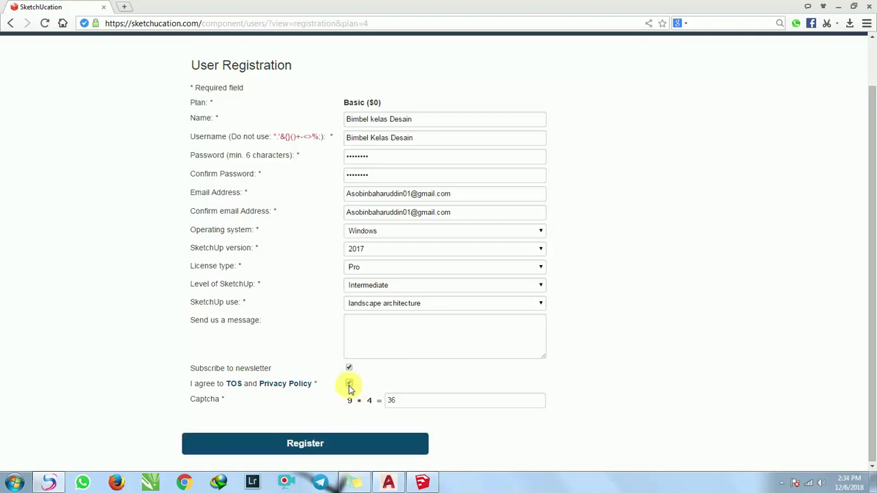
{"action": "left_click", "coordinate": [310, 444]}
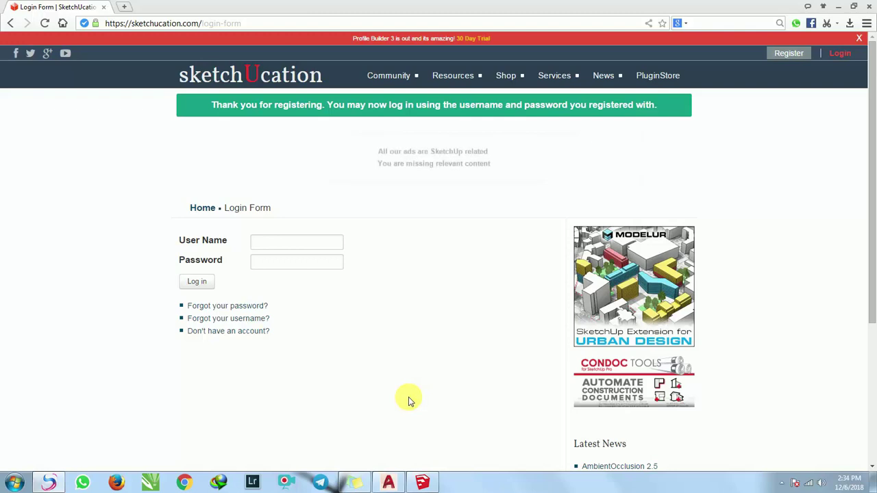
Log in with the new account's username and password and let Chrome save the password.
{"action": "left_click", "coordinate": [295, 242]}
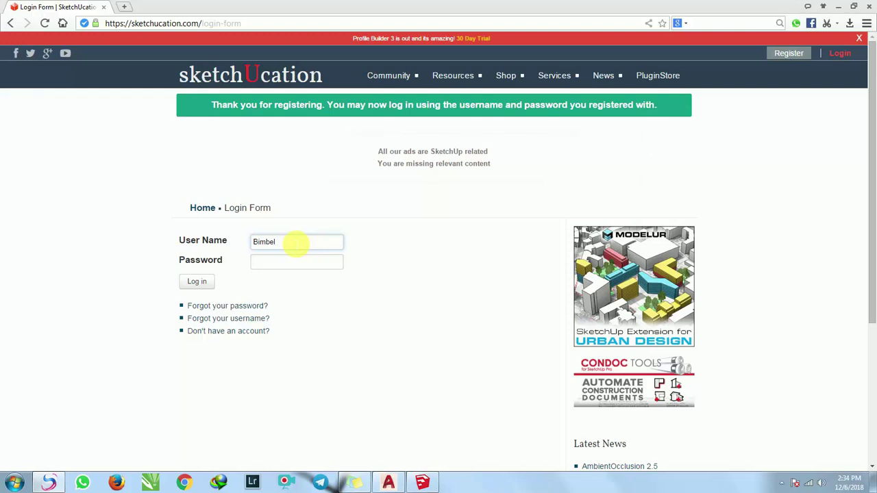
{"action": "type", "text": "Bimbel Kelas Desain"}
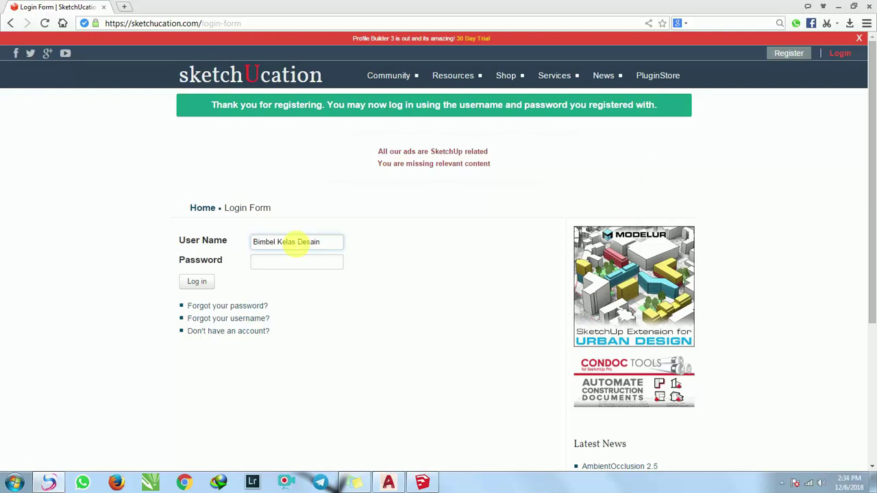
{"action": "left_click", "coordinate": [295, 267]}
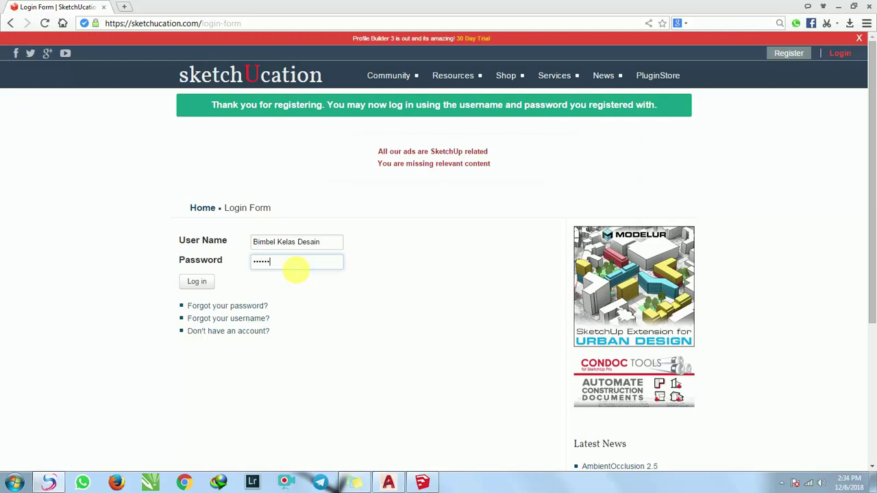
{"action": "left_click", "coordinate": [198, 283]}
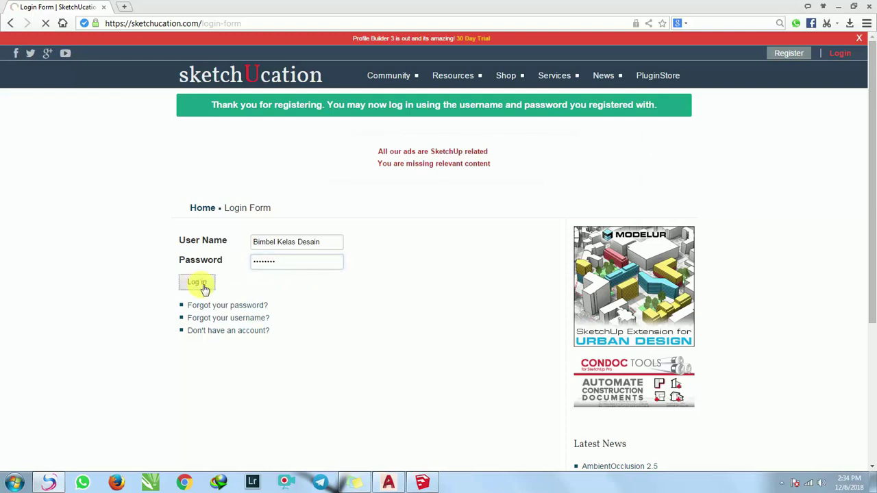
{"action": "left_click", "coordinate": [559, 100]}
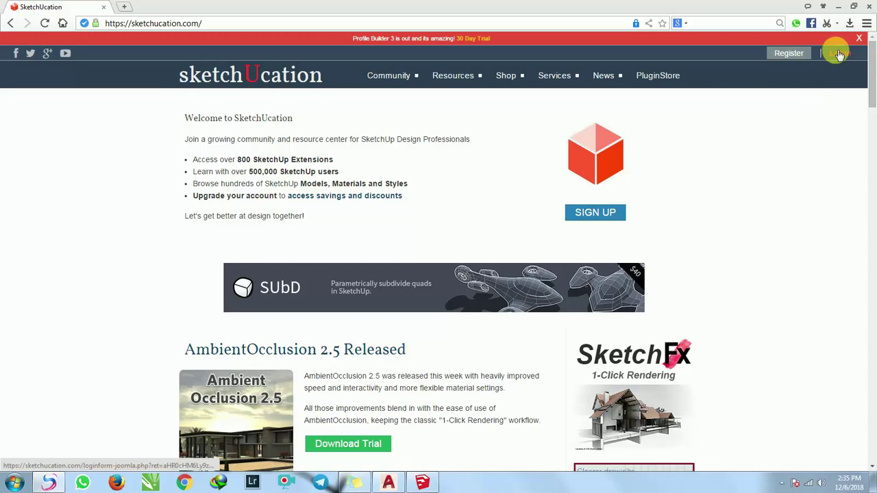
Sign in through the header's Login popup using the new account's username and password.
{"action": "left_click", "coordinate": [838, 54]}
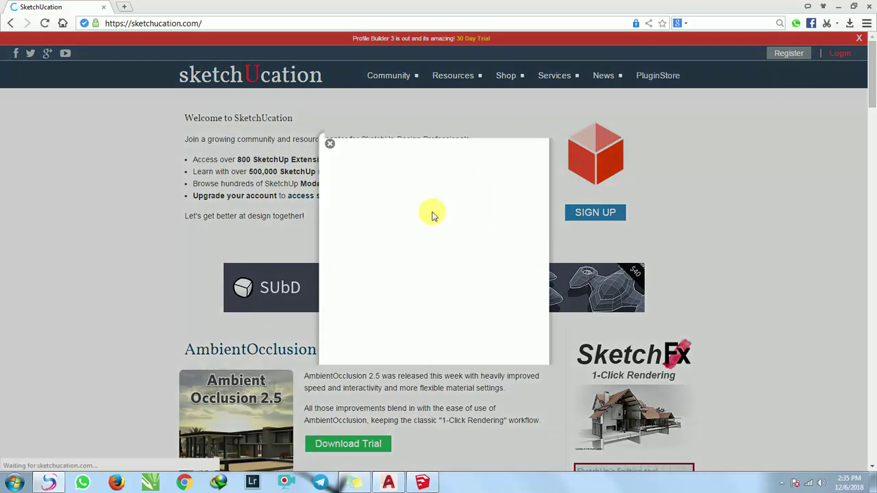
{"action": "left_click", "coordinate": [458, 214]}
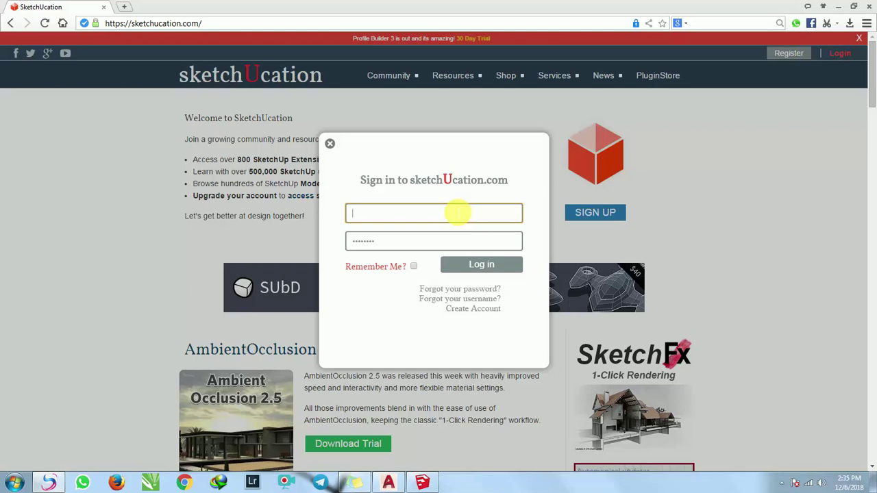
{"action": "left_click", "coordinate": [304, 236]}
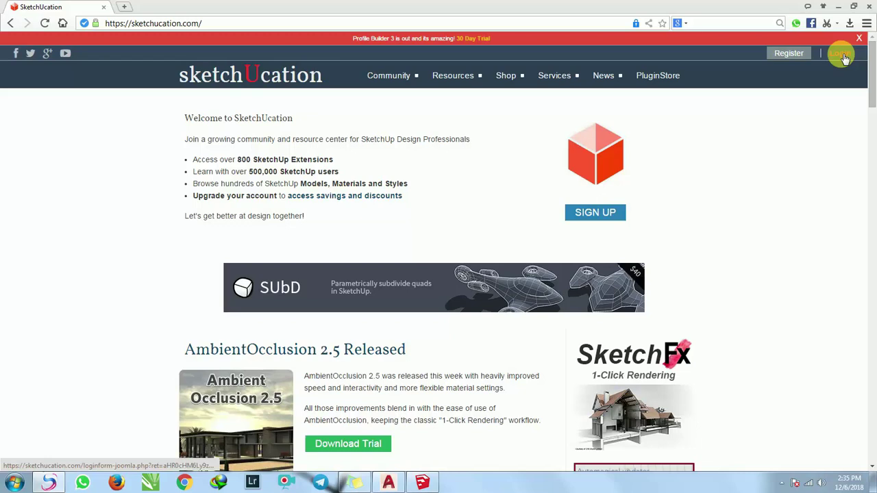
{"action": "left_click", "coordinate": [839, 53]}
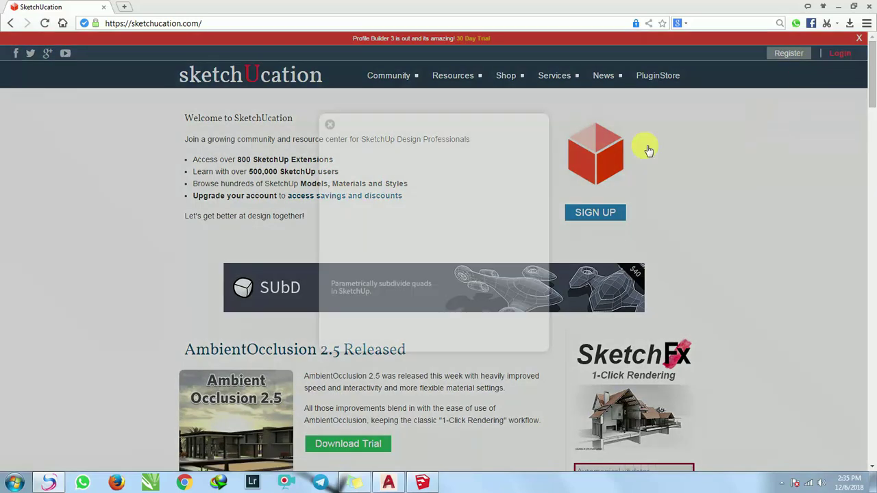
{"action": "left_click", "coordinate": [406, 221]}
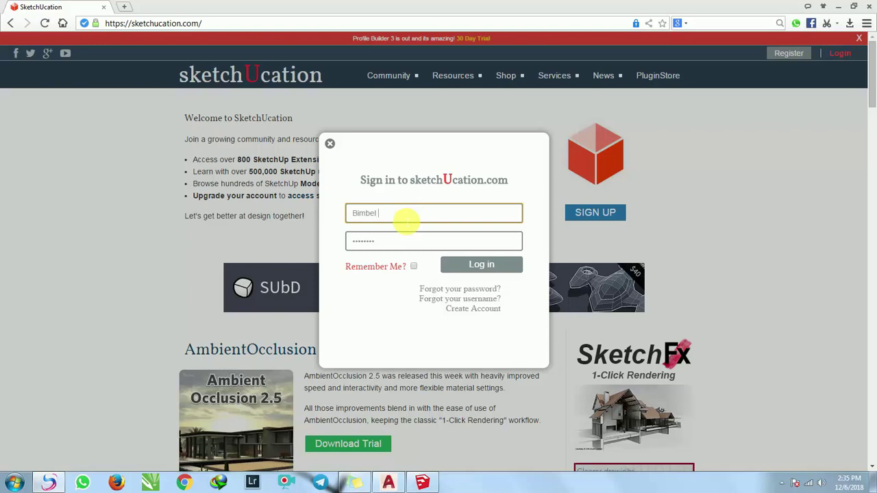
{"action": "type", "text": "las Desain"}
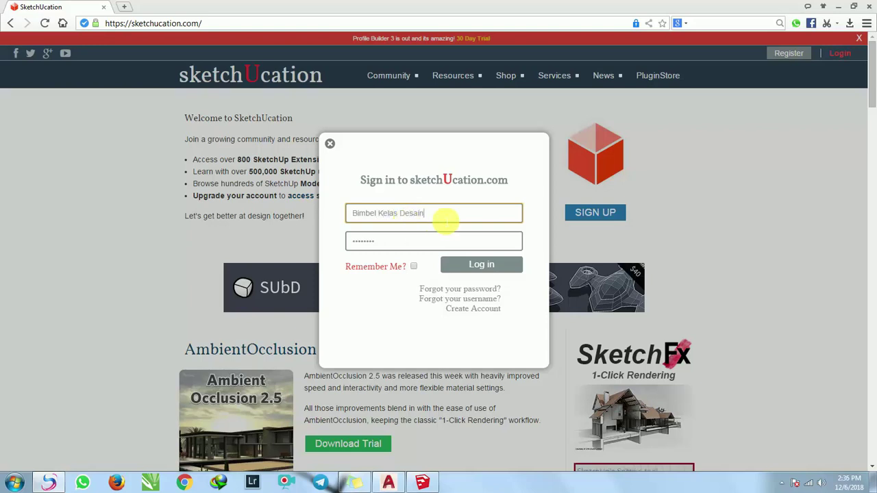
{"action": "left_click", "coordinate": [432, 241]}
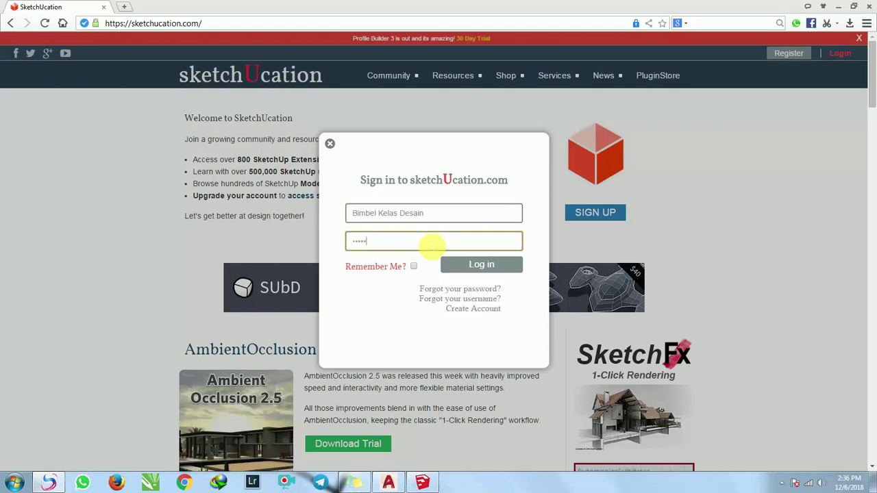
{"action": "left_click", "coordinate": [470, 266]}
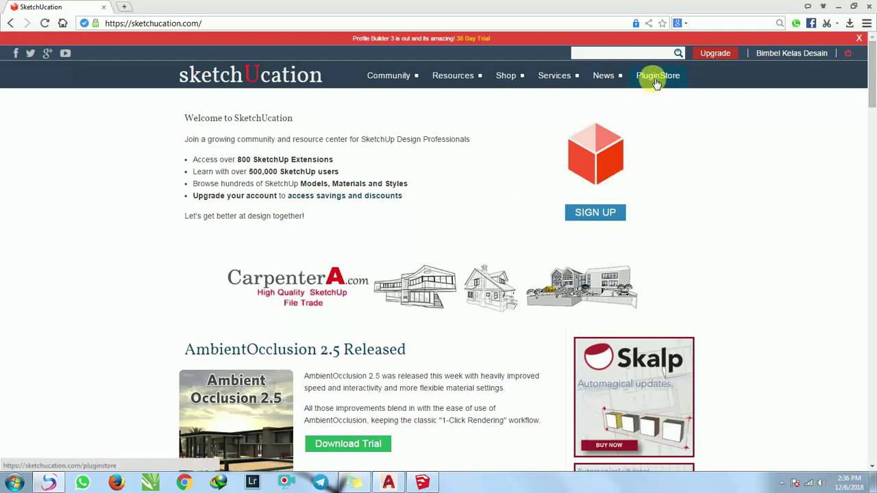
Search the PluginStore for 'roof' and scroll the results to the TIG Roof v5.0 entry.
{"action": "left_click", "coordinate": [655, 81]}
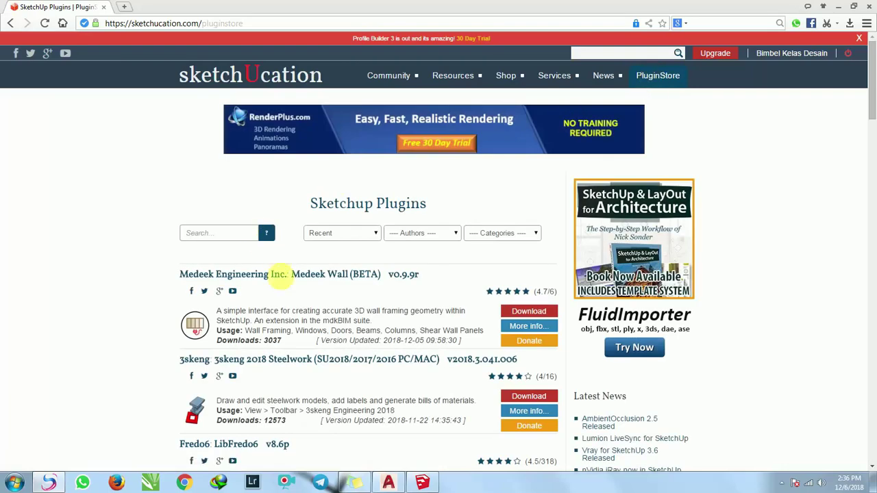
{"action": "scroll", "coordinate": [226, 278], "scroll_direction": "down", "scroll_amount": 3}
{"action": "scroll", "coordinate": [302, 270], "scroll_direction": "up", "scroll_amount": 2}
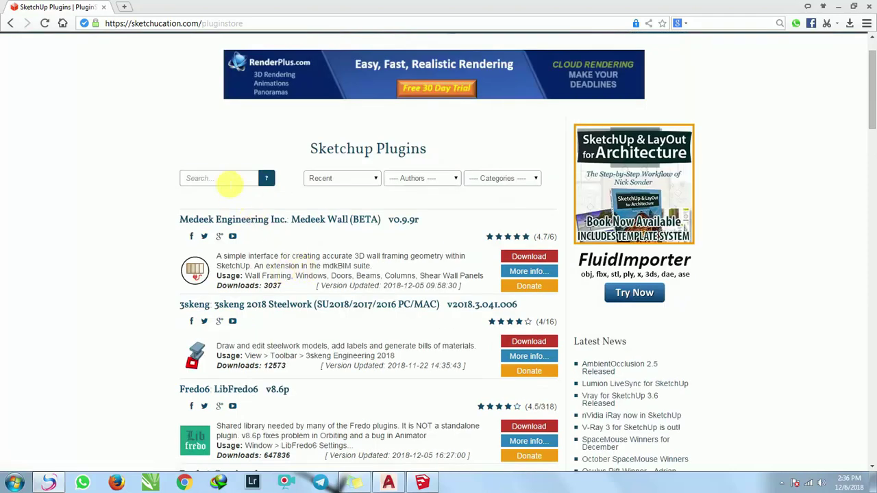
{"action": "left_click", "coordinate": [230, 180]}
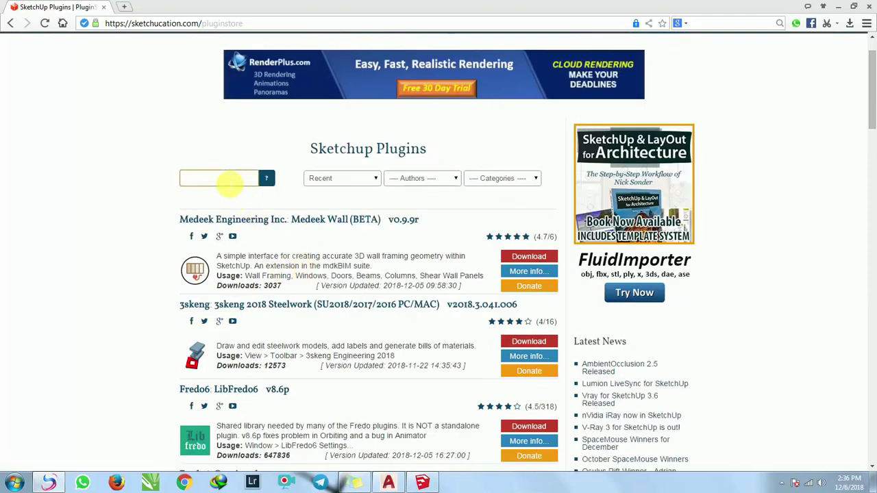
{"action": "type", "text": "roo"}
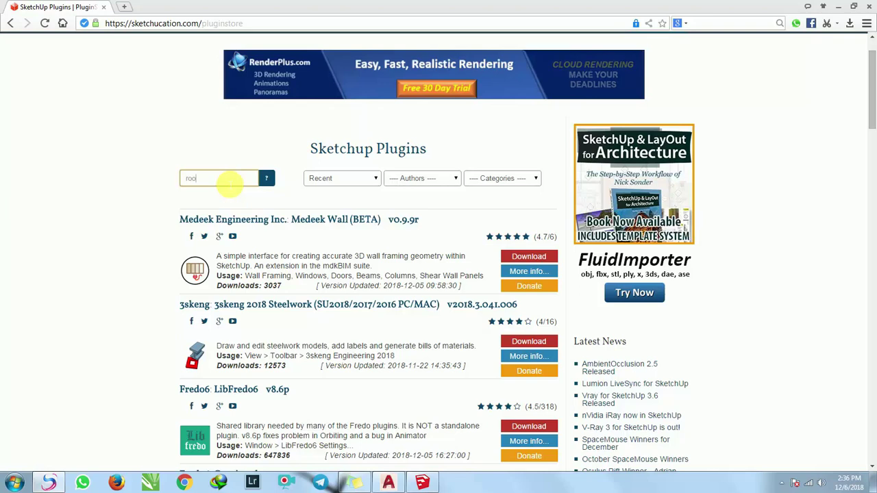
{"action": "type", "text": "f"}
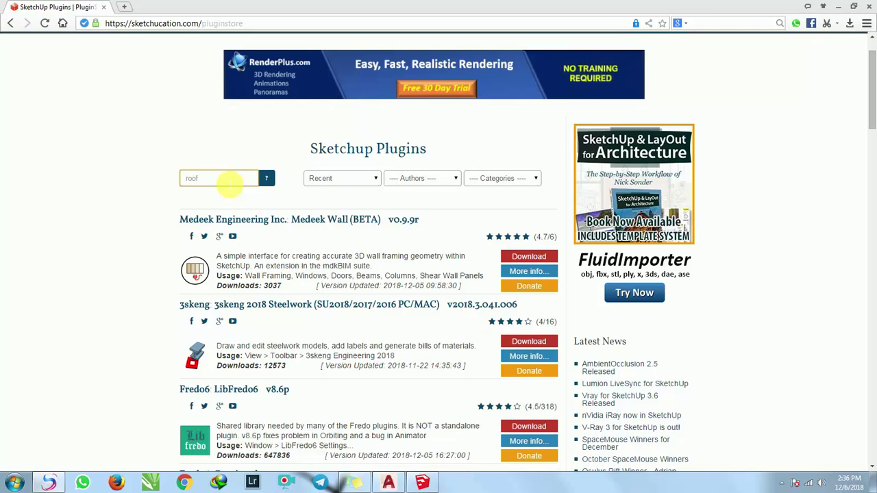
{"action": "key", "text": "Return"}
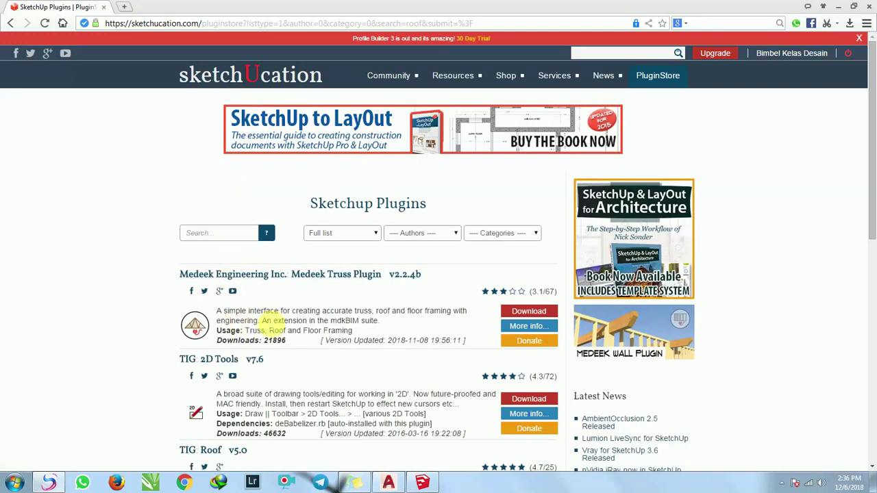
{"action": "scroll", "coordinate": [285, 322], "scroll_direction": "down", "scroll_amount": 3}
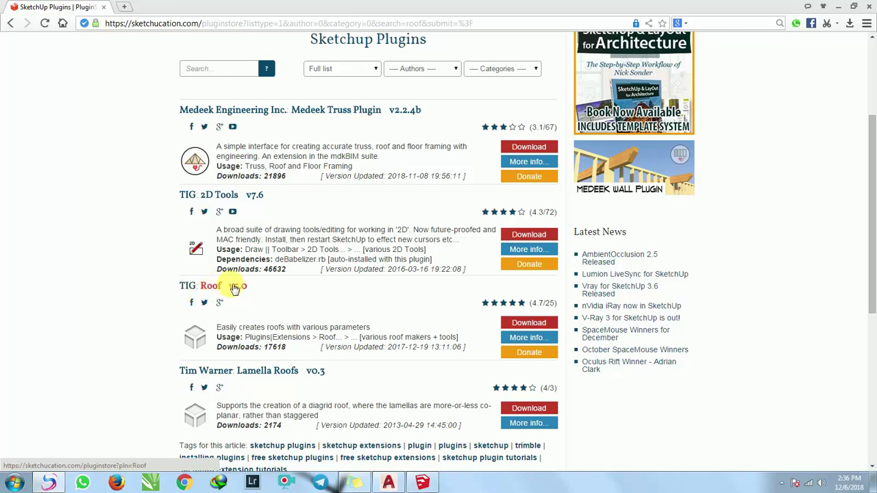
{"action": "scroll", "coordinate": [237, 288], "scroll_direction": "down", "scroll_amount": 1}
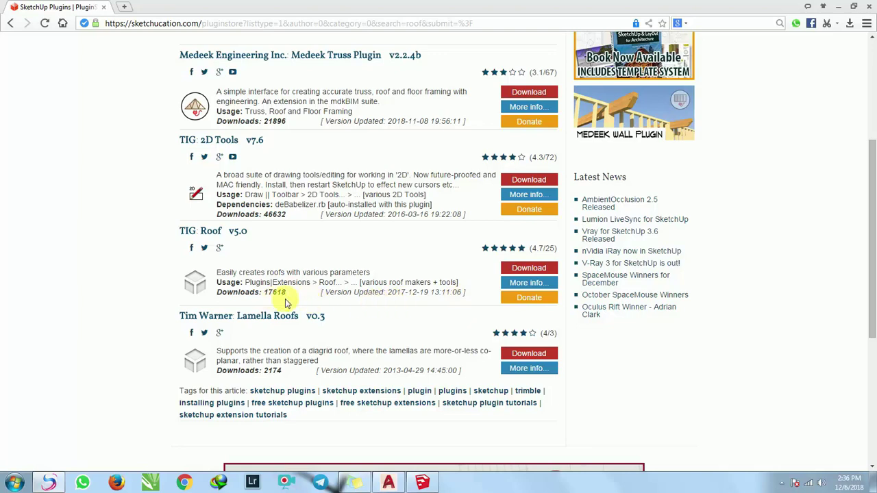
Download Roof_v5.0.rbz for TIG Roof v5.0 and show it in the Downloads folder.
{"action": "left_click", "coordinate": [529, 283]}
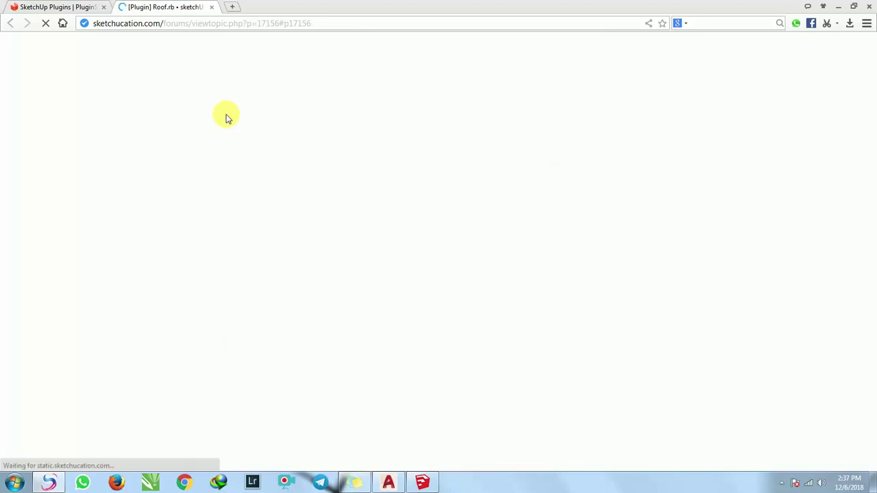
{"action": "scroll", "coordinate": [386, 288], "scroll_direction": "up", "scroll_amount": 1}
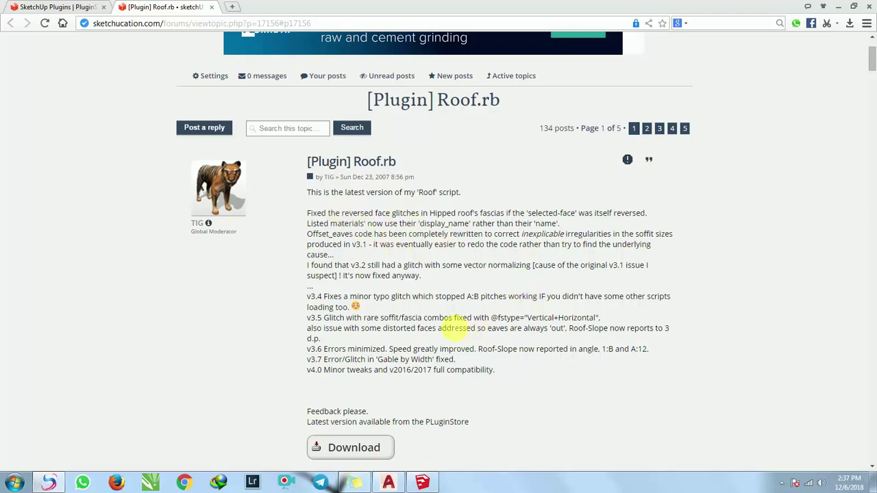
{"action": "left_click", "coordinate": [213, 8]}
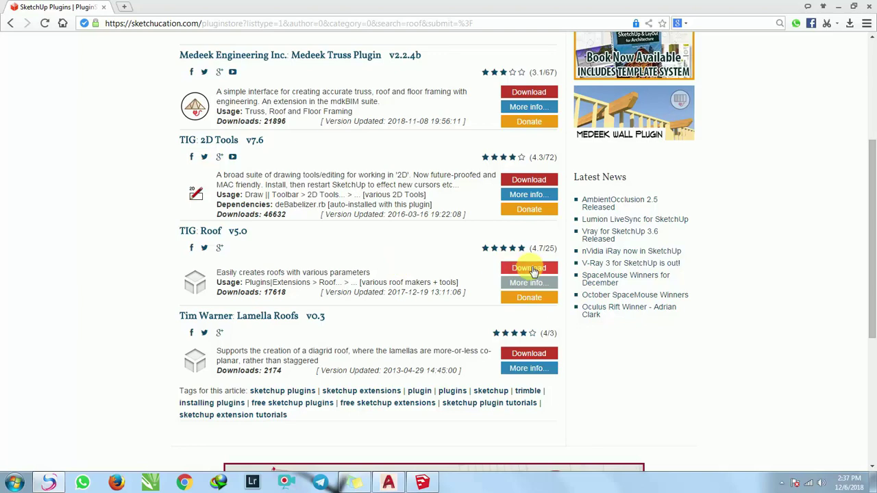
{"action": "left_click", "coordinate": [533, 270]}
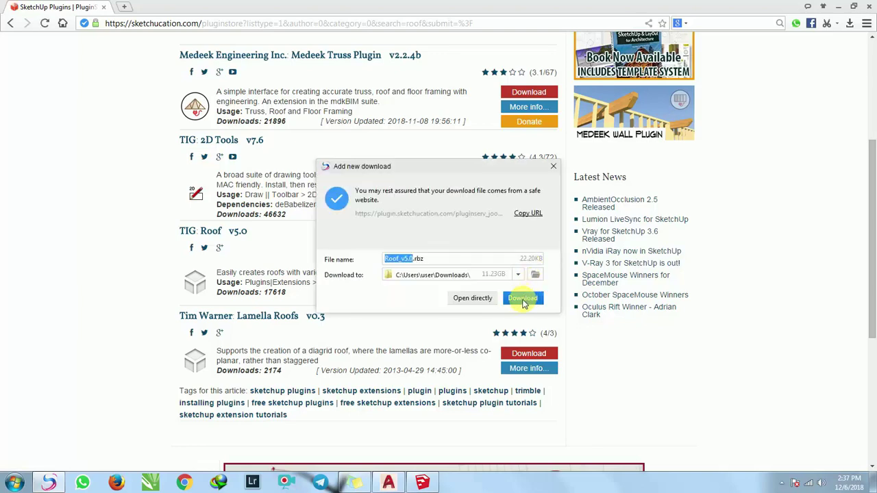
{"action": "left_click", "coordinate": [523, 300]}
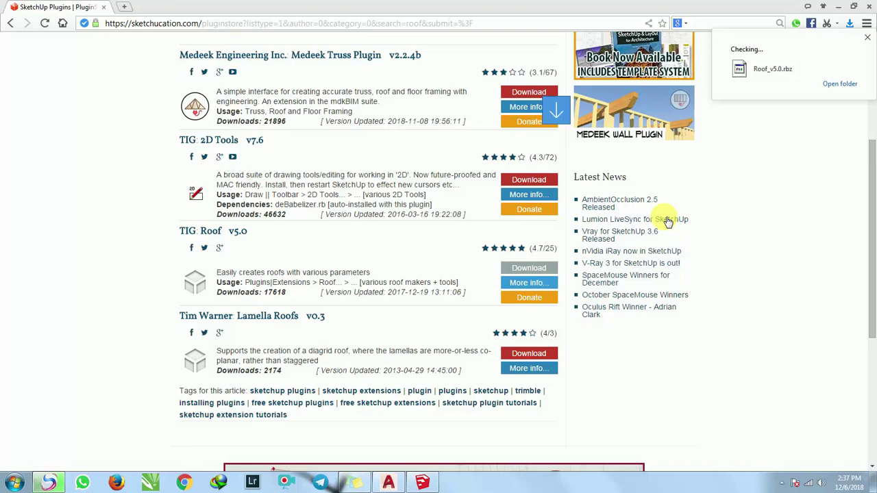
{"action": "left_click", "coordinate": [842, 85]}
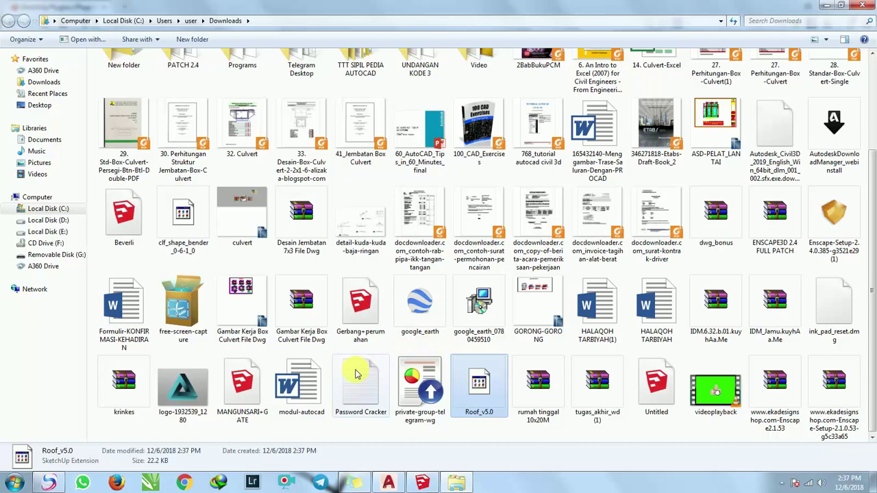
Put away the Downloads window and return to SketchUp's skp tutorial 2017 house model.
{"action": "scroll", "coordinate": [612, 257], "scroll_direction": "up", "scroll_amount": 3}
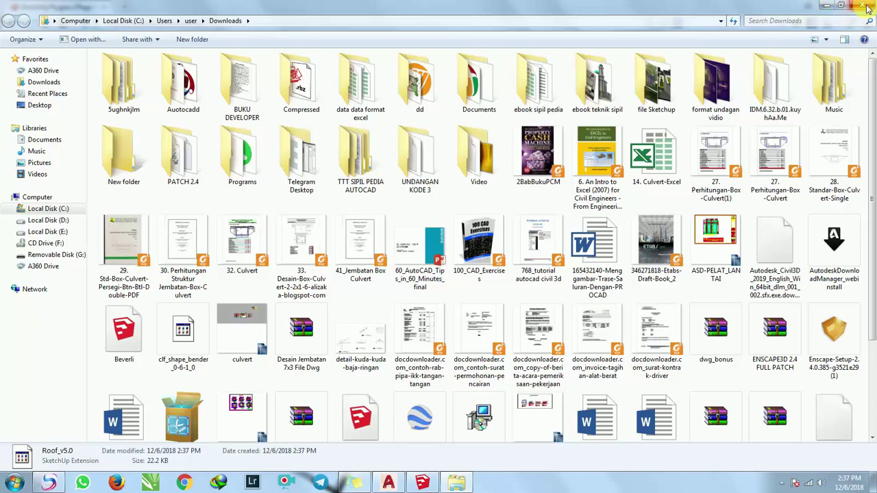
{"action": "left_click", "coordinate": [827, 7]}
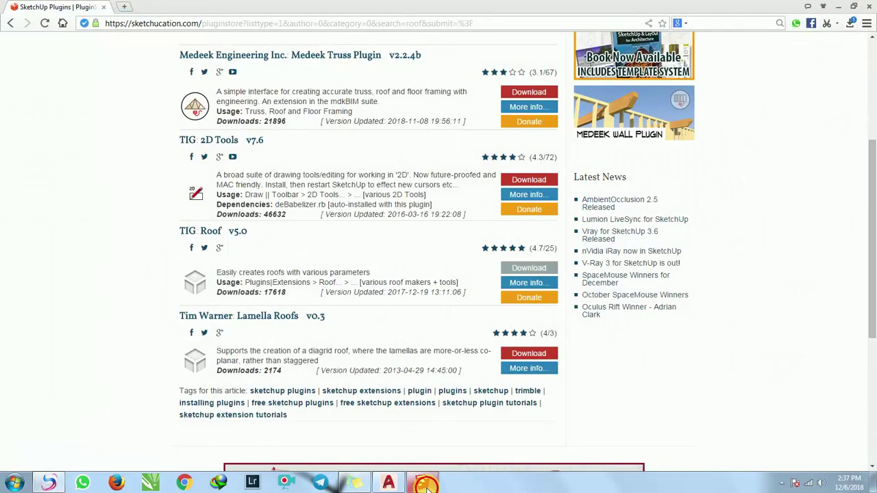
{"action": "left_click", "coordinate": [422, 483]}
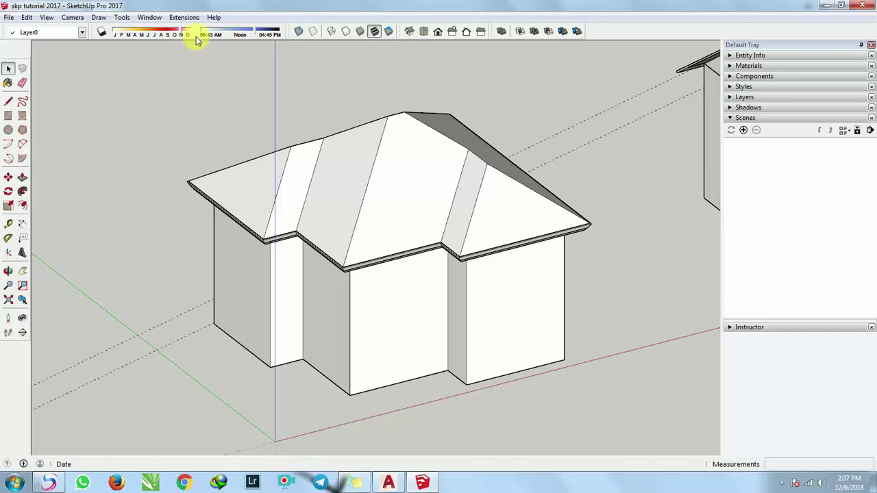
Install the Roof_v5.0.rbz extension from the Downloads folder through the Extension Manager.
{"action": "left_click", "coordinate": [152, 18]}
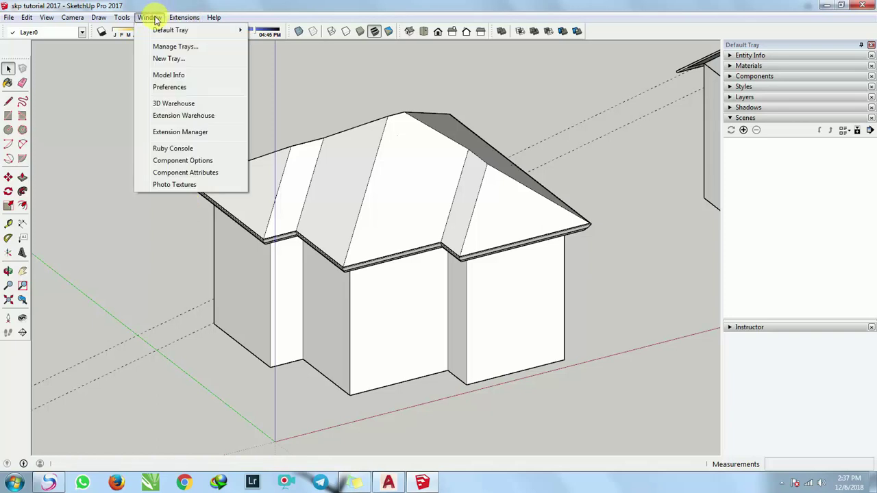
{"action": "left_click", "coordinate": [195, 19]}
{"action": "mouse_move", "coordinate": [154, 20]}
{"action": "left_click", "coordinate": [180, 132]}
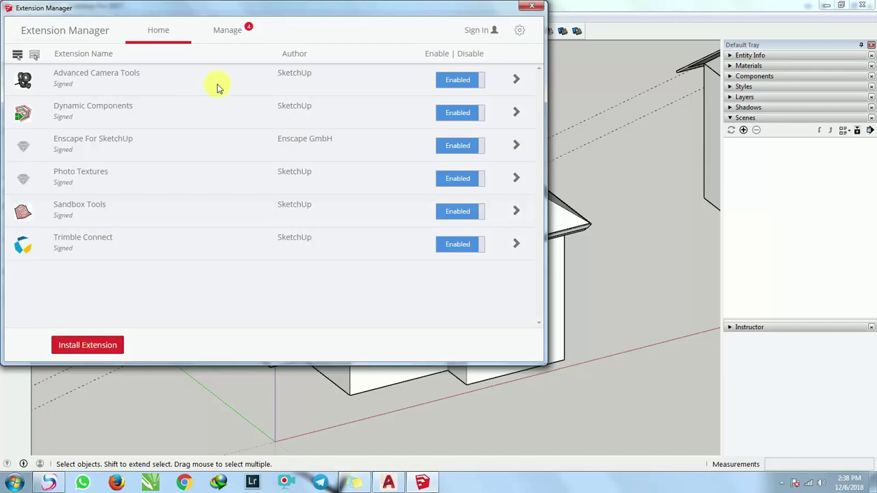
{"action": "left_click_drag", "start_coordinate": [230, 11], "coordinate": [338, 27]}
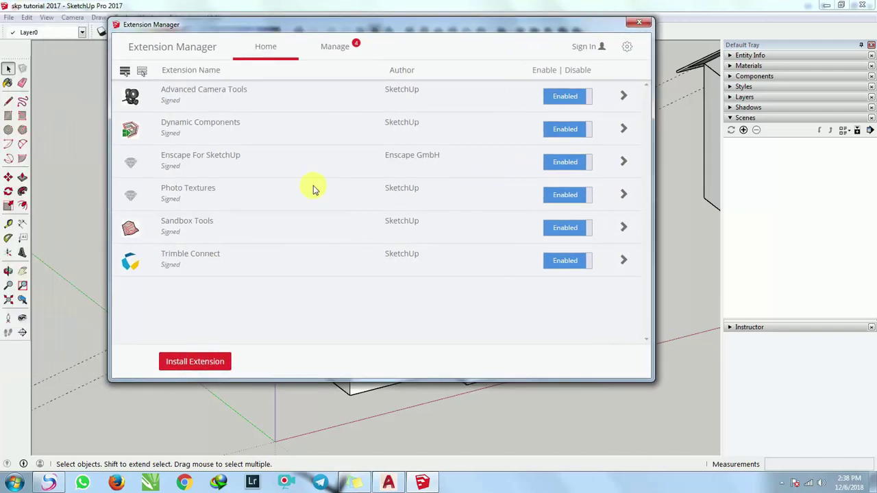
{"action": "left_click", "coordinate": [205, 367]}
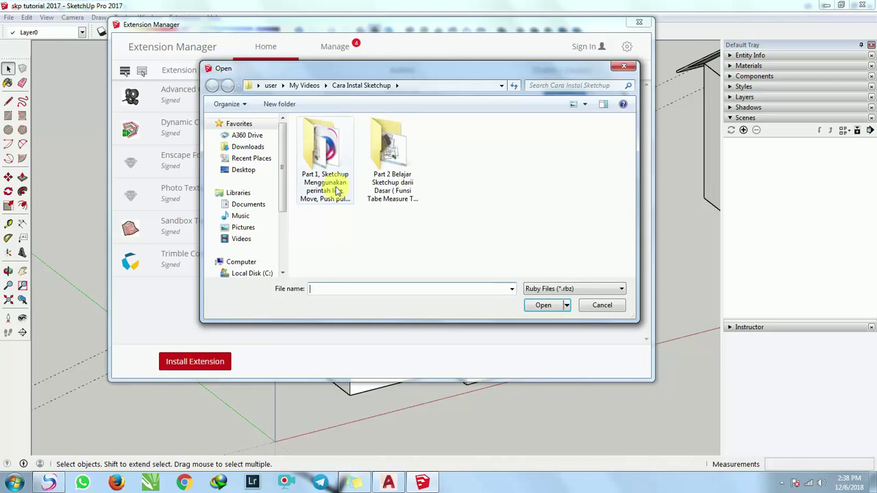
{"action": "left_click", "coordinate": [257, 146]}
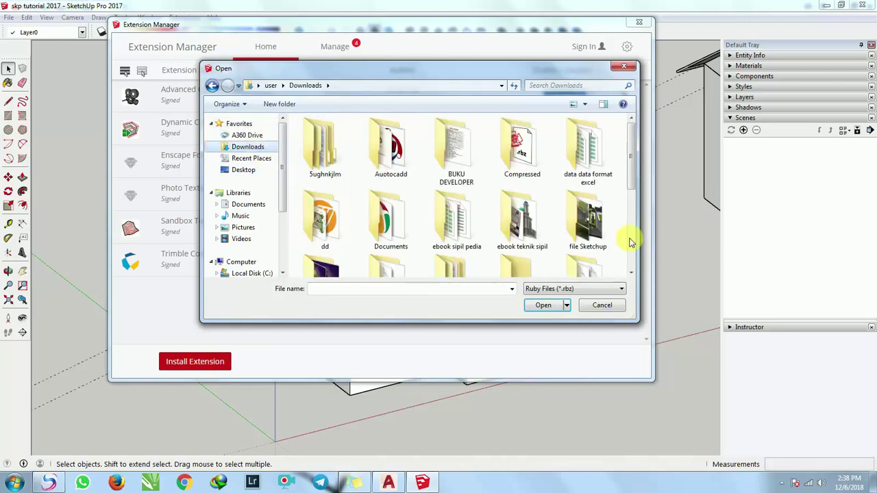
{"action": "left_click_drag", "start_coordinate": [632, 175], "coordinate": [633, 264]}
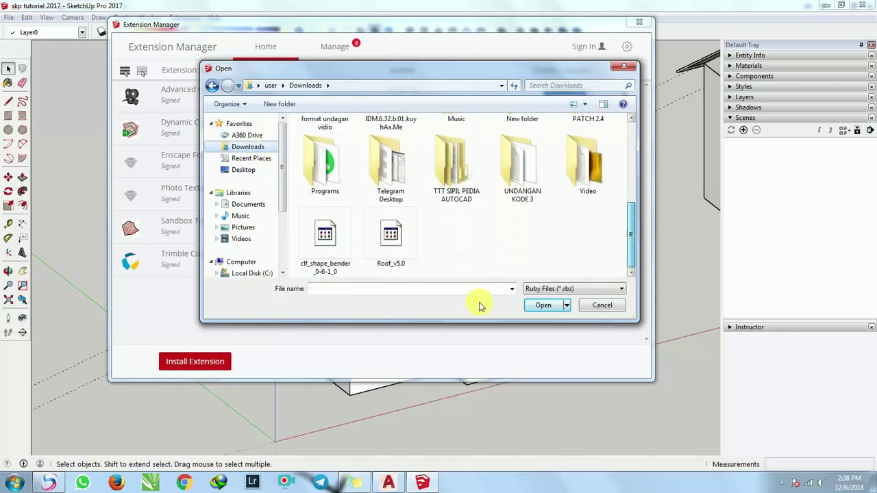
{"action": "left_click", "coordinate": [394, 241]}
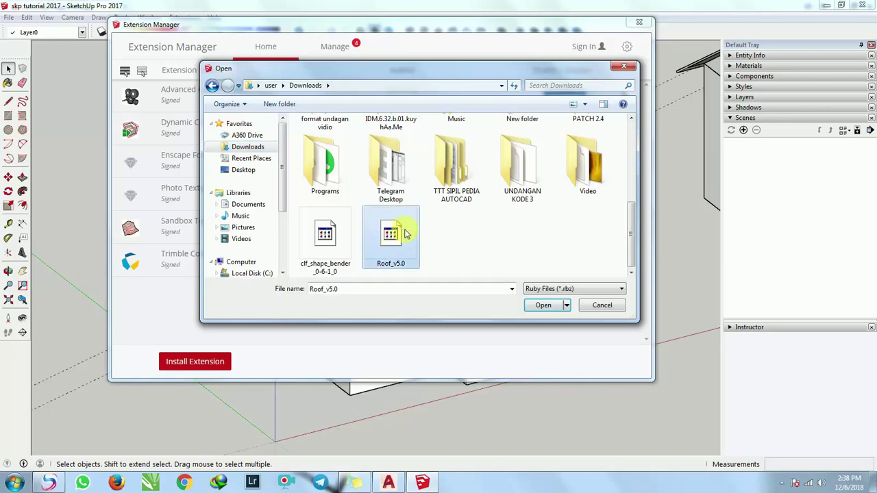
{"action": "left_click", "coordinate": [540, 306]}
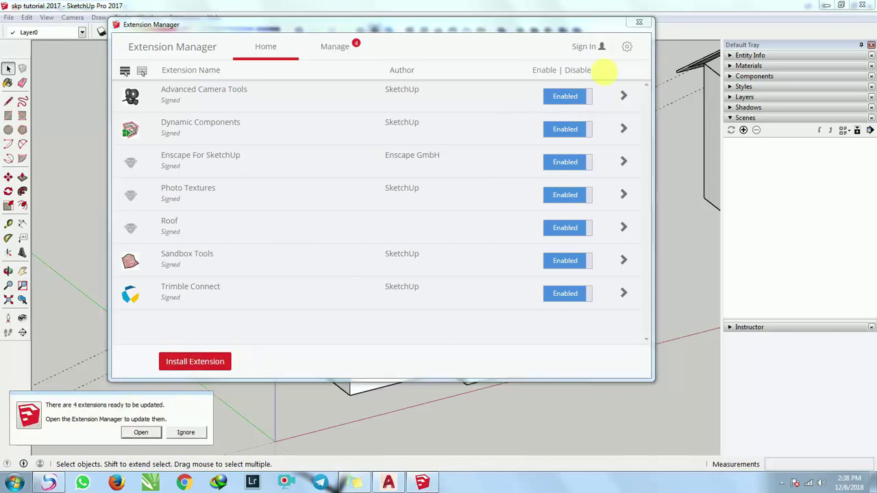
Confirm the Roof commands now appear under Extensions, then open the Windows Start menu.
{"action": "left_click", "coordinate": [639, 22]}
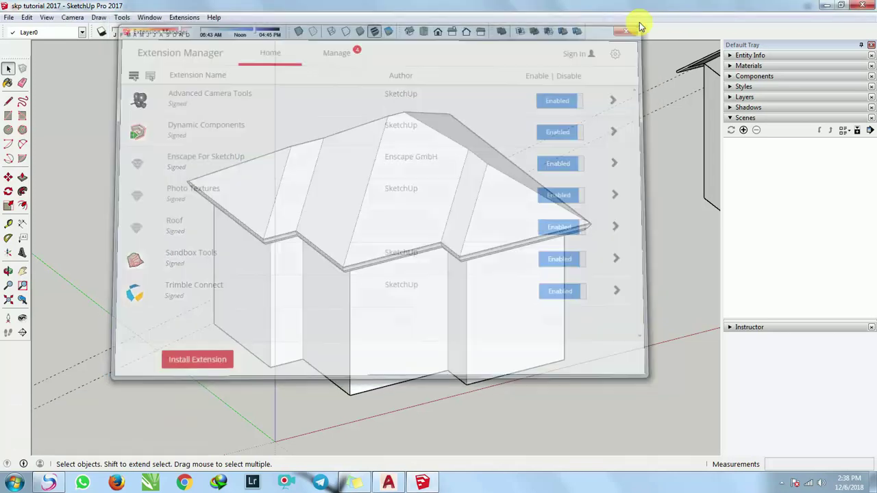
{"action": "left_click", "coordinate": [179, 17]}
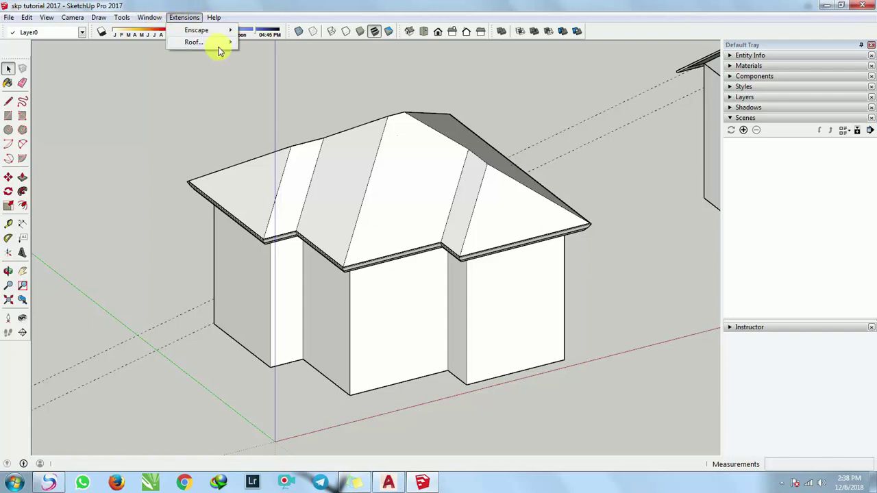
{"action": "mouse_move", "coordinate": [217, 43]}
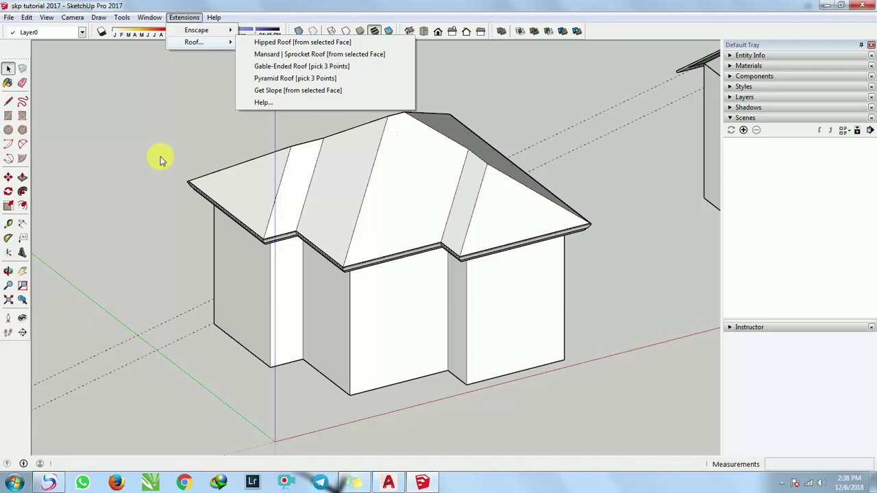
{"action": "left_click", "coordinate": [134, 184]}
{"action": "left_click", "coordinate": [14, 483]}
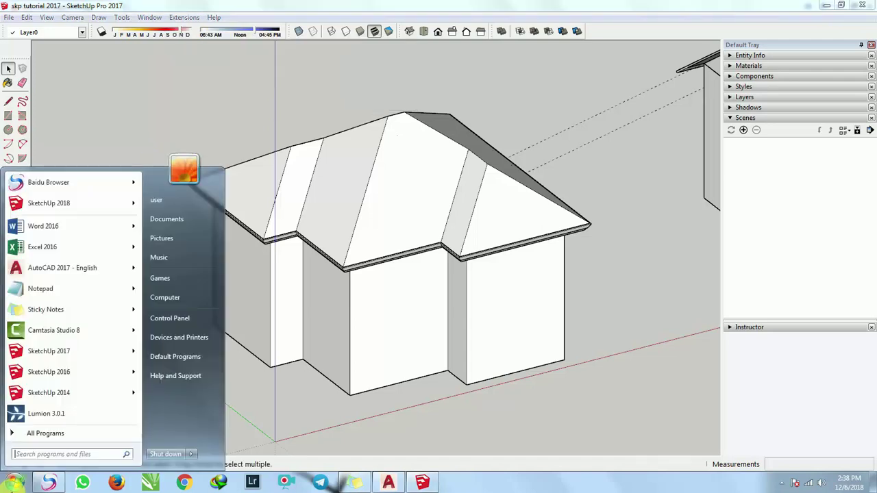
Launch SketchUp Pro 2016 and open its Preferences on the Extensions page.
{"action": "left_click", "coordinate": [44, 373]}
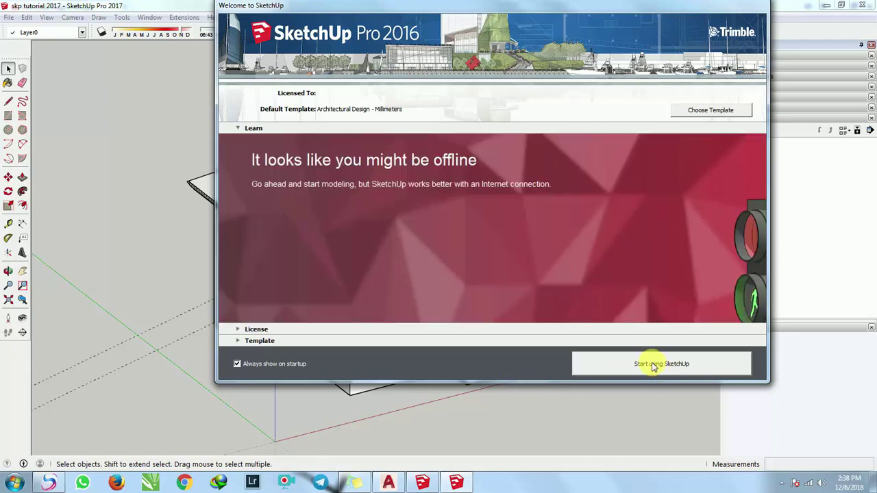
{"action": "left_click", "coordinate": [653, 366]}
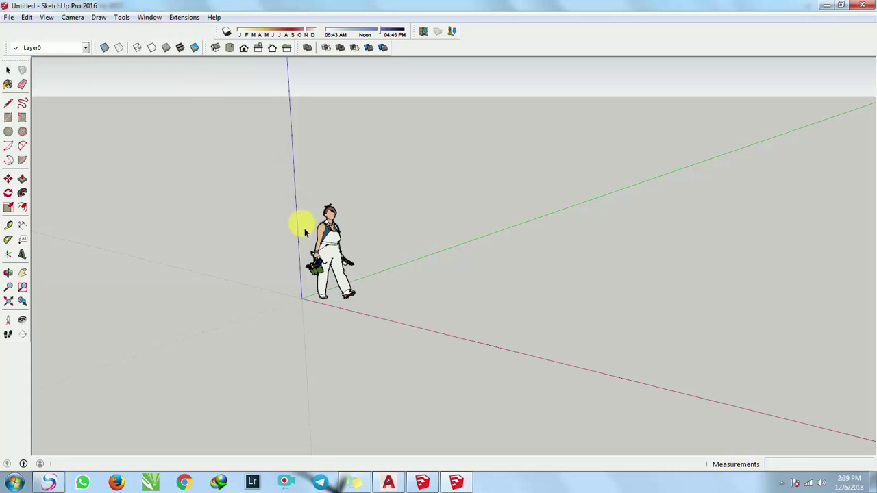
{"action": "left_click", "coordinate": [152, 18]}
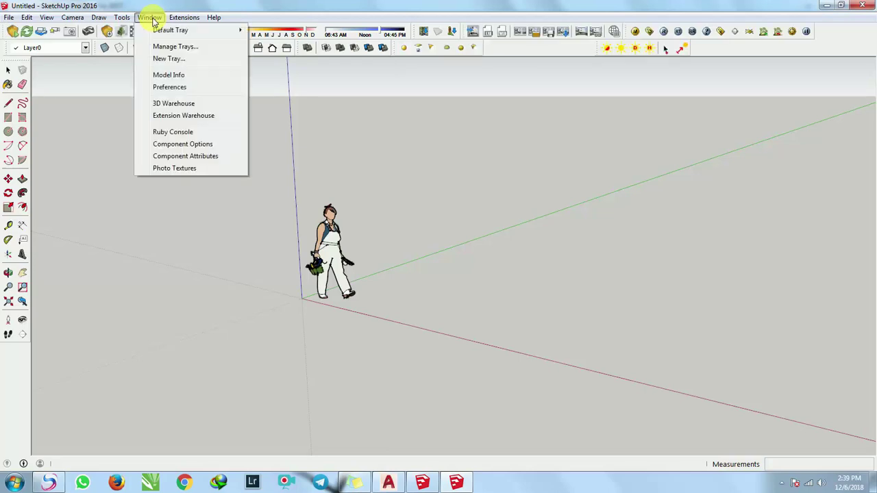
{"action": "left_click", "coordinate": [181, 90]}
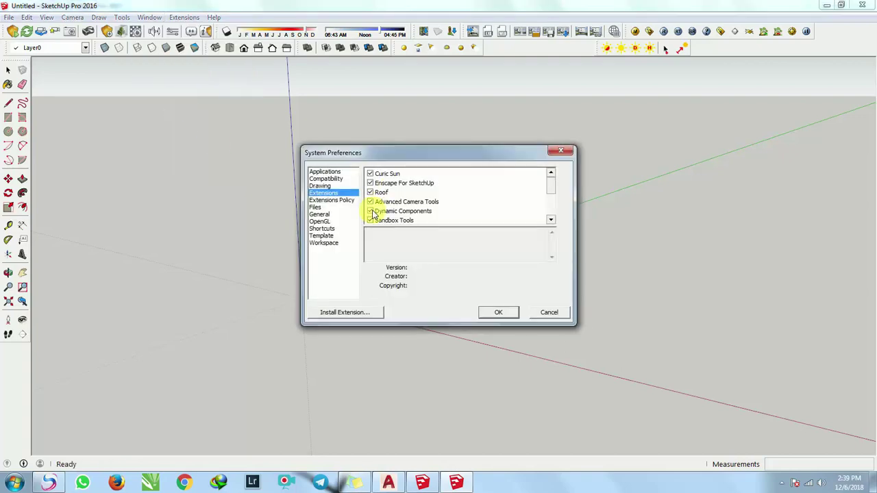
Cancel the extension install, close Preferences, and close the untitled 2016 model.
{"action": "left_click", "coordinate": [345, 313]}
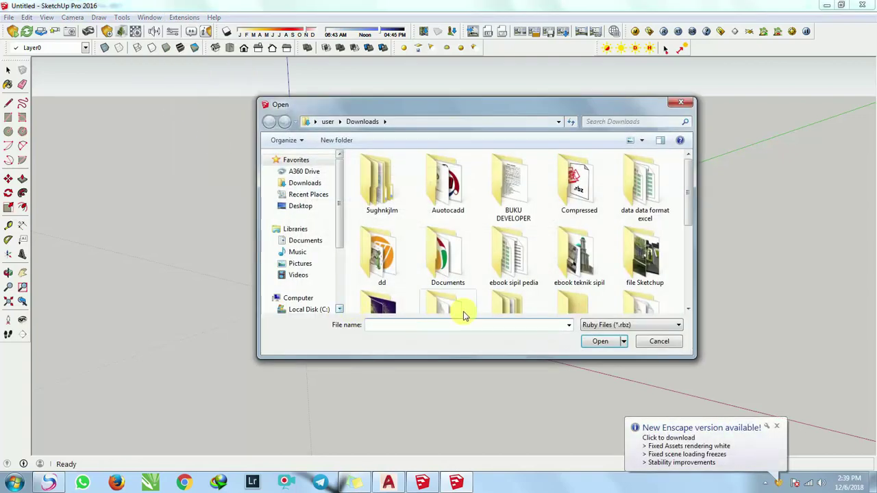
{"action": "left_click_drag", "start_coordinate": [688, 227], "coordinate": [689, 294]}
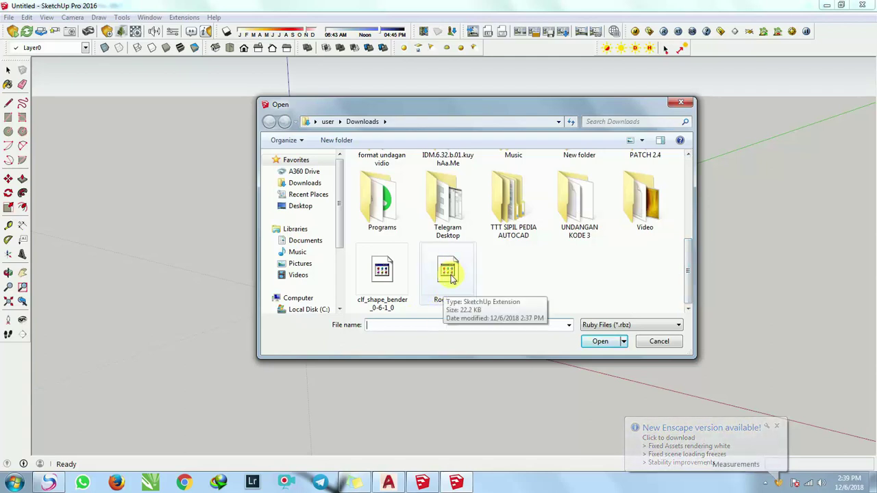
{"action": "left_click", "coordinate": [661, 342]}
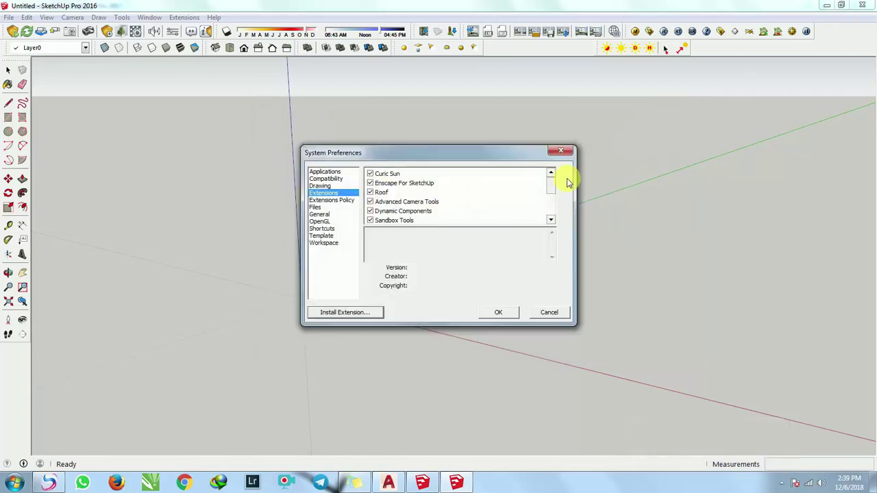
{"action": "left_click", "coordinate": [563, 153]}
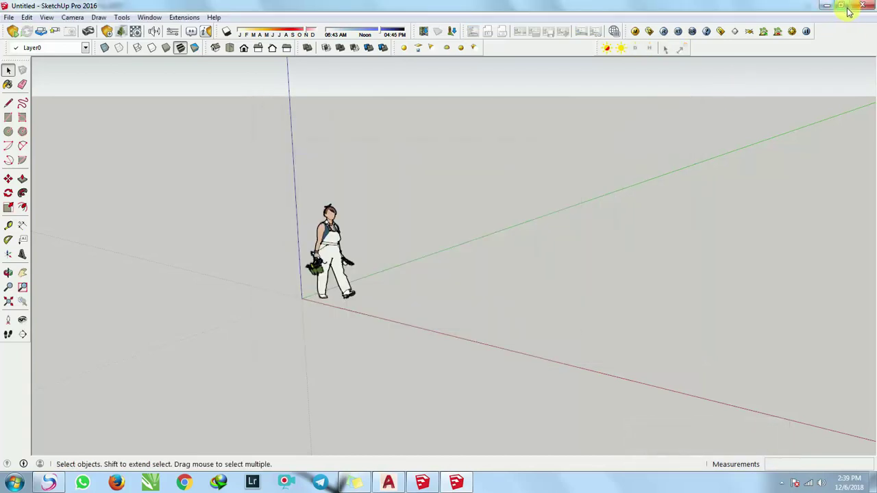
{"action": "left_click", "coordinate": [862, 6]}
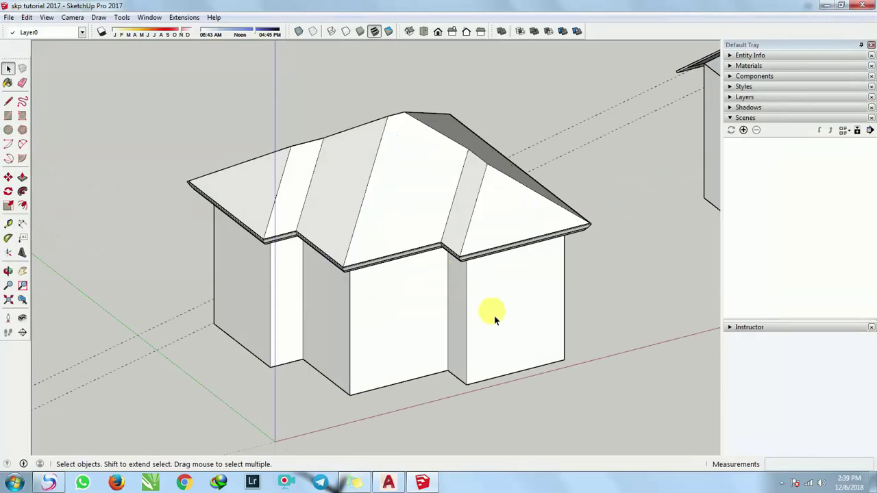
Copy the house body group with Move+Ctrl to the left of the roofed house.
{"action": "scroll", "coordinate": [495, 314], "scroll_direction": "down", "scroll_amount": 5}
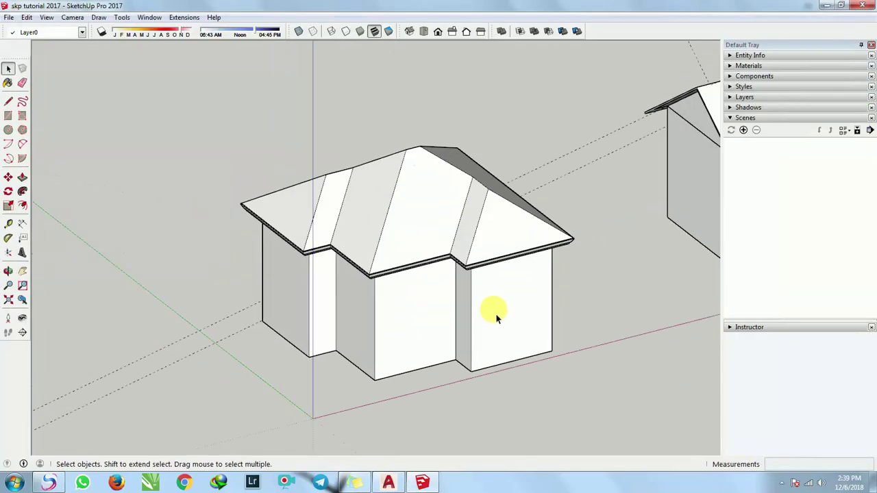
{"action": "middle_click_drag", "start_coordinate": [496, 313], "coordinate": [515, 320]}
{"action": "scroll", "coordinate": [515, 319], "scroll_direction": "up", "scroll_amount": 6}
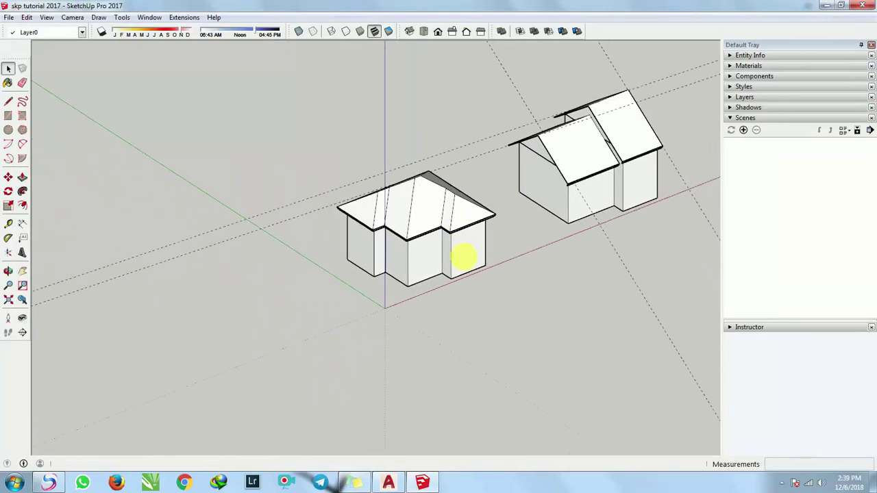
{"action": "left_click", "coordinate": [462, 269]}
{"action": "key", "text": "m"}
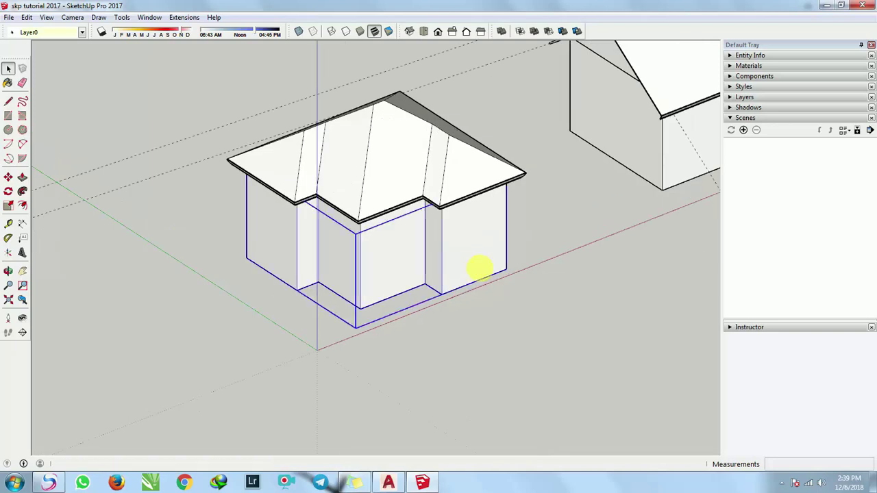
{"action": "left_click", "coordinate": [511, 274]}
{"action": "key", "text": "ctrl"}
{"action": "scroll", "coordinate": [323, 356], "scroll_direction": "down", "scroll_amount": 4}
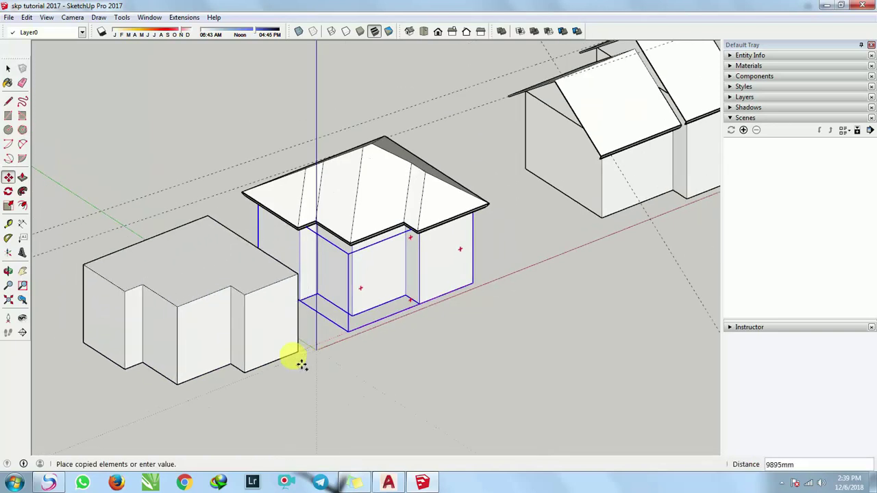
{"action": "left_click", "coordinate": [266, 383]}
{"action": "key", "text": "space"}
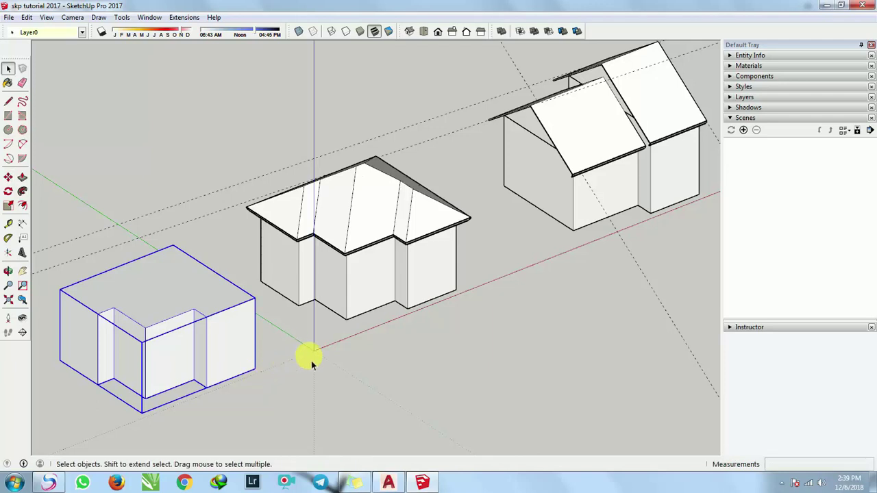
{"action": "left_click", "coordinate": [311, 360]}
Open the copied L-shaped block, select and copy its top face, then exit the group.
{"action": "middle_click_drag", "start_coordinate": [311, 360], "coordinate": [405, 290]}
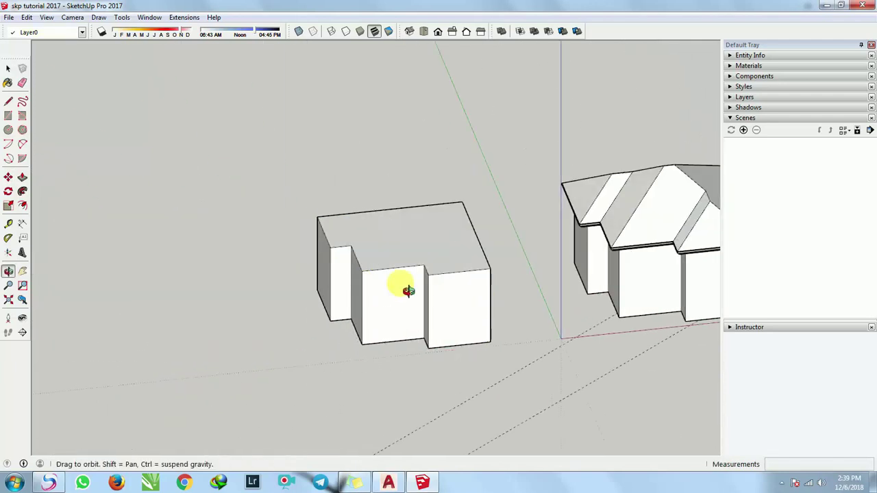
{"action": "scroll", "coordinate": [462, 274], "scroll_direction": "up", "scroll_amount": 4}
{"action": "left_click", "coordinate": [351, 218]}
{"action": "scroll", "coordinate": [384, 216], "scroll_direction": "up", "scroll_amount": 2}
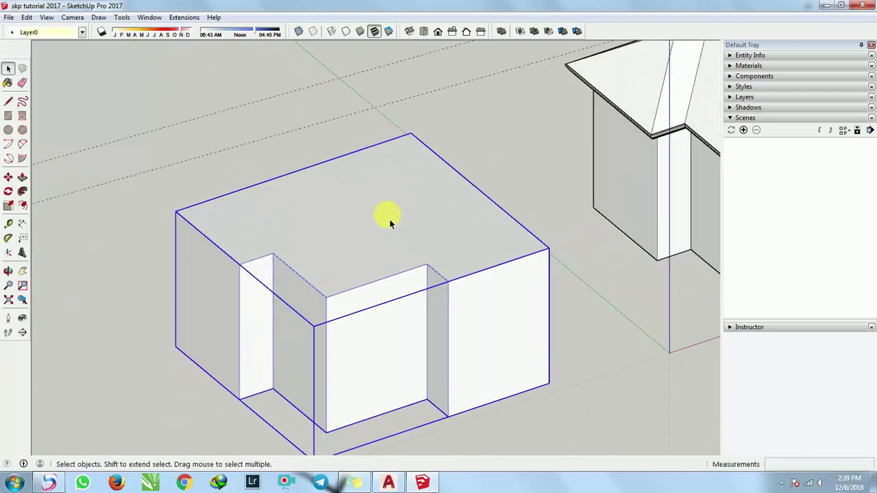
{"action": "middle_click_drag", "start_coordinate": [388, 215], "coordinate": [294, 209]}
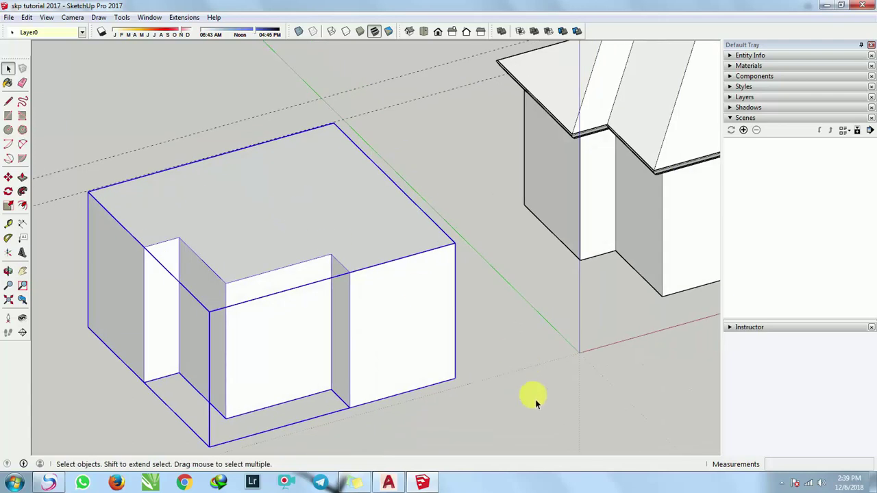
{"action": "left_click", "coordinate": [487, 350]}
{"action": "triple_click", "coordinate": [312, 213]}
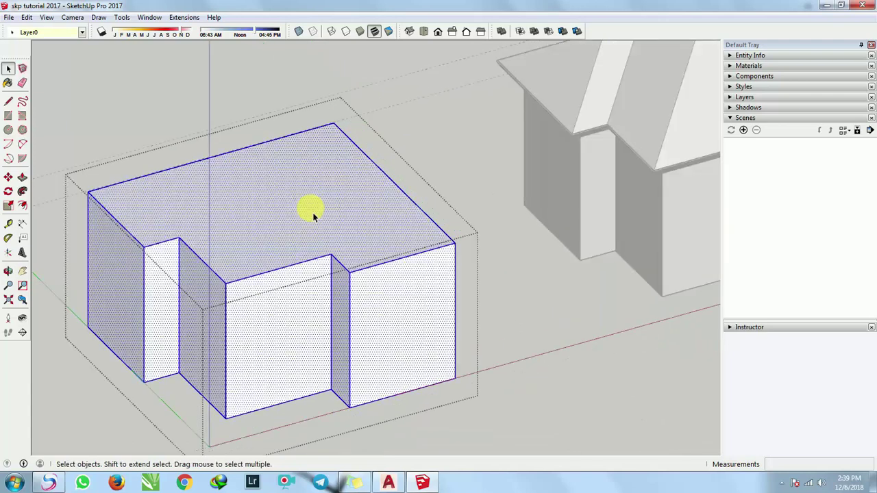
{"action": "left_click", "coordinate": [316, 213]}
{"action": "middle_click_drag", "start_coordinate": [230, 173], "coordinate": [275, 202]}
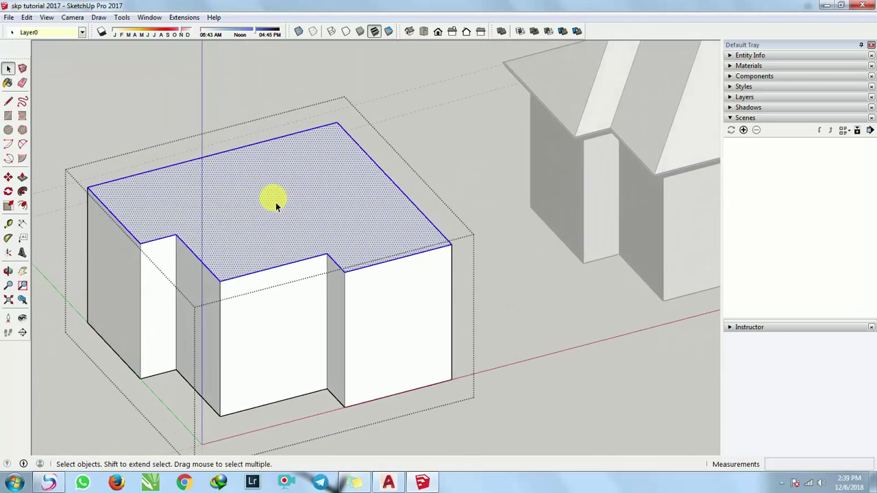
{"action": "scroll", "coordinate": [287, 201], "scroll_direction": "down", "scroll_amount": 3}
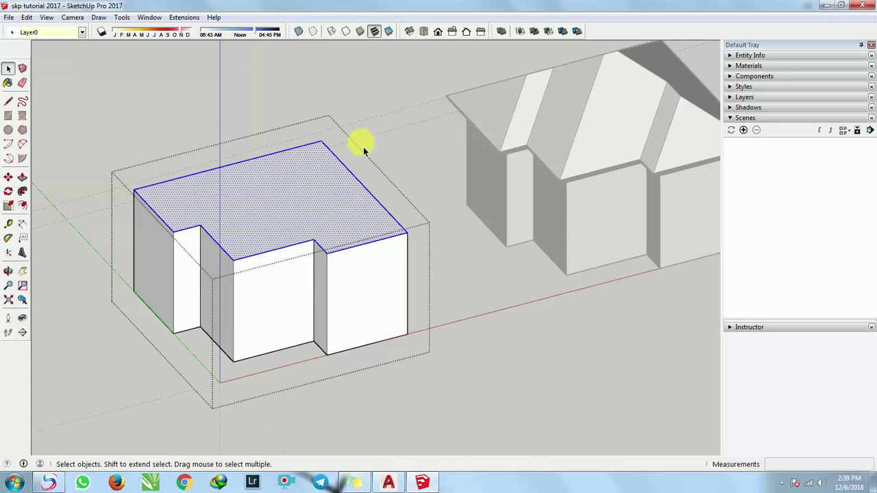
{"action": "left_click", "coordinate": [305, 93]}
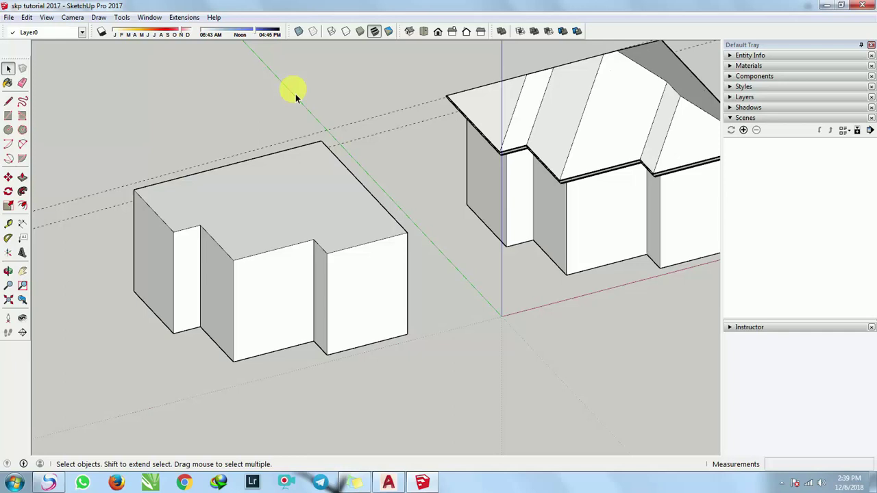
Paste the top face in place on the copied block and select it.
{"action": "left_click", "coordinate": [26, 17]}
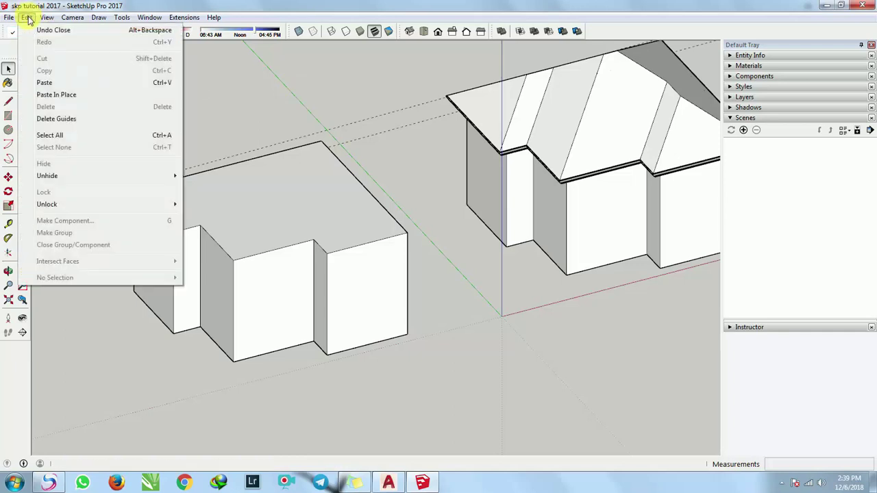
{"action": "left_click", "coordinate": [60, 100]}
{"action": "middle_click_drag", "start_coordinate": [87, 108], "coordinate": [164, 362]}
{"action": "triple_click", "coordinate": [319, 260]}
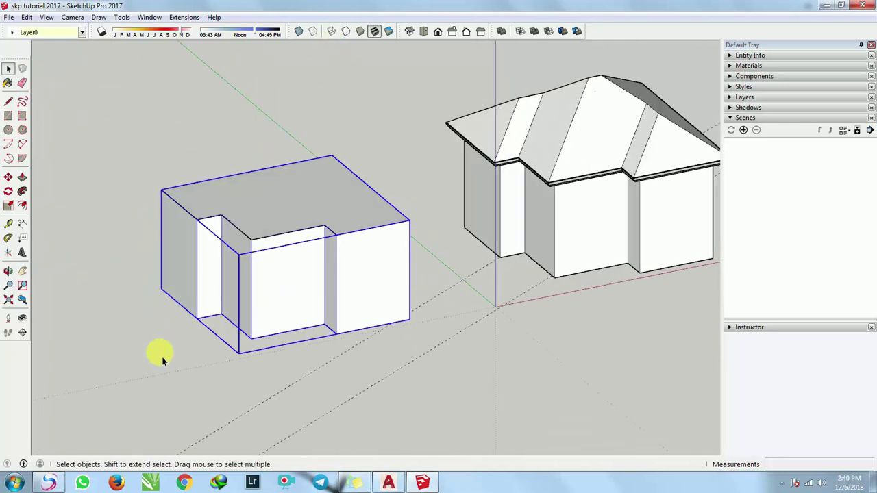
{"action": "left_click", "coordinate": [163, 362]}
{"action": "left_click", "coordinate": [305, 207]}
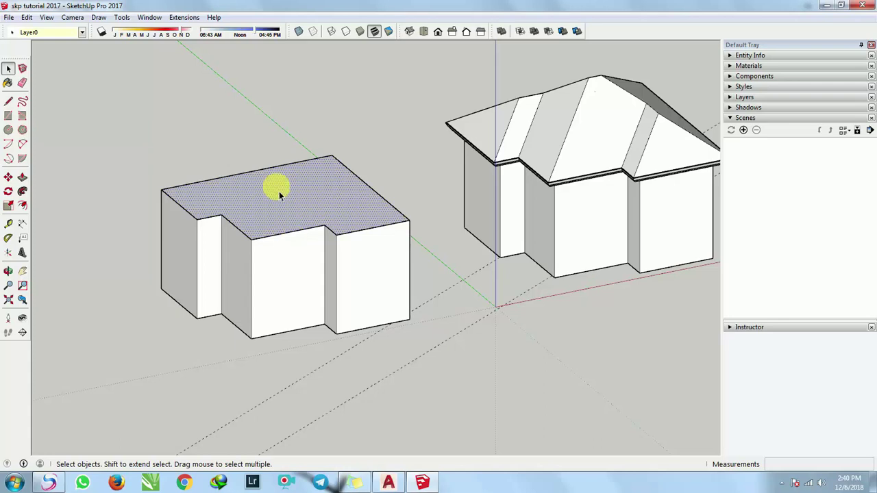
{"action": "middle_click_drag", "start_coordinate": [279, 192], "coordinate": [295, 214]}
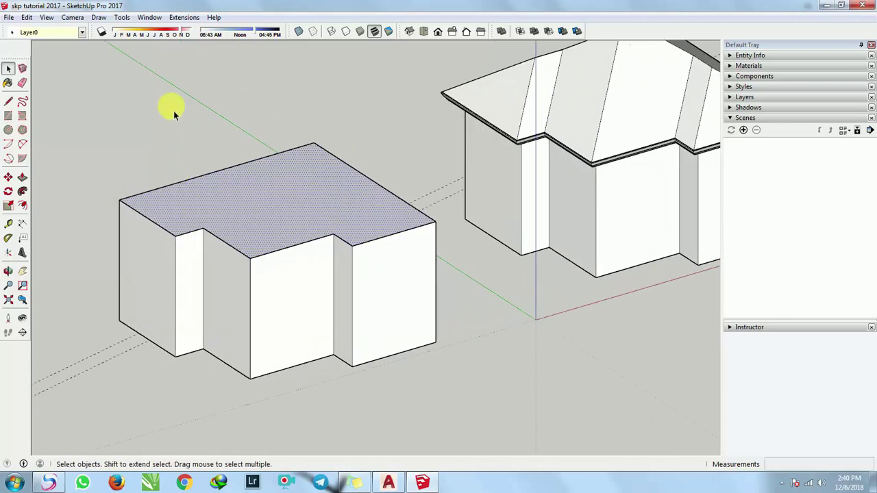
Run Extensions > Roof > Hipped Roof on the selected top face.
{"action": "left_click", "coordinate": [147, 18]}
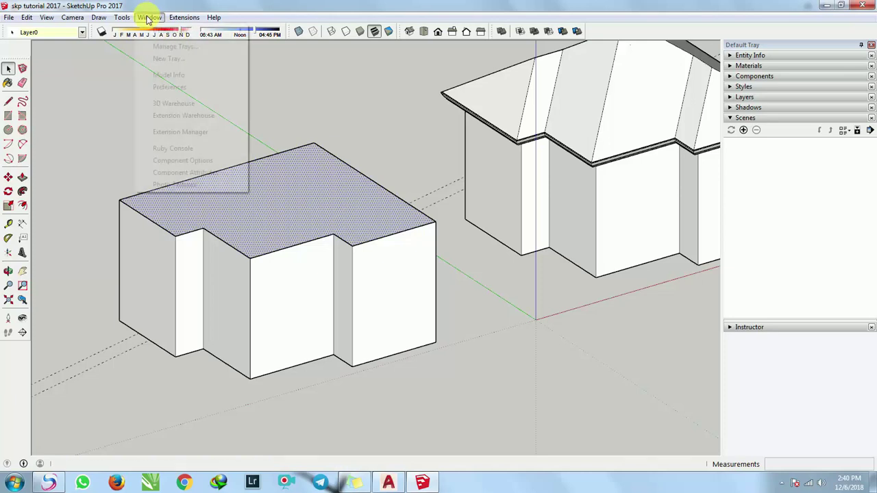
{"action": "mouse_move", "coordinate": [173, 19]}
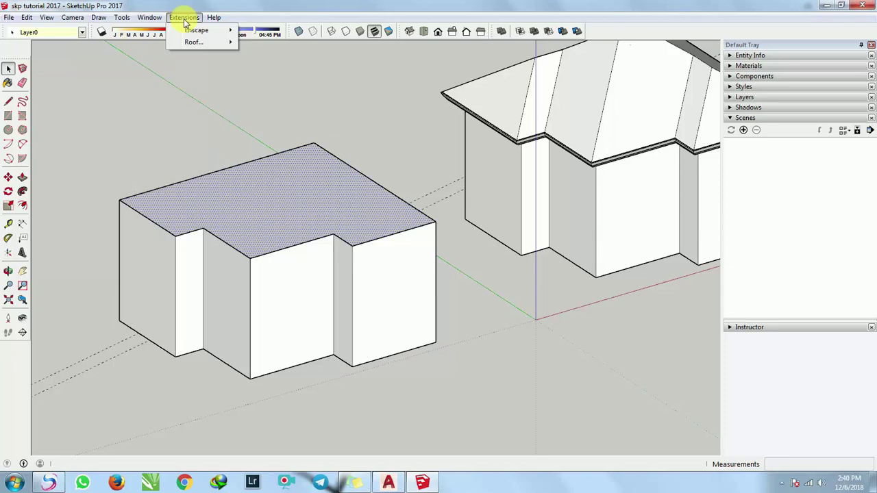
{"action": "mouse_move", "coordinate": [193, 44]}
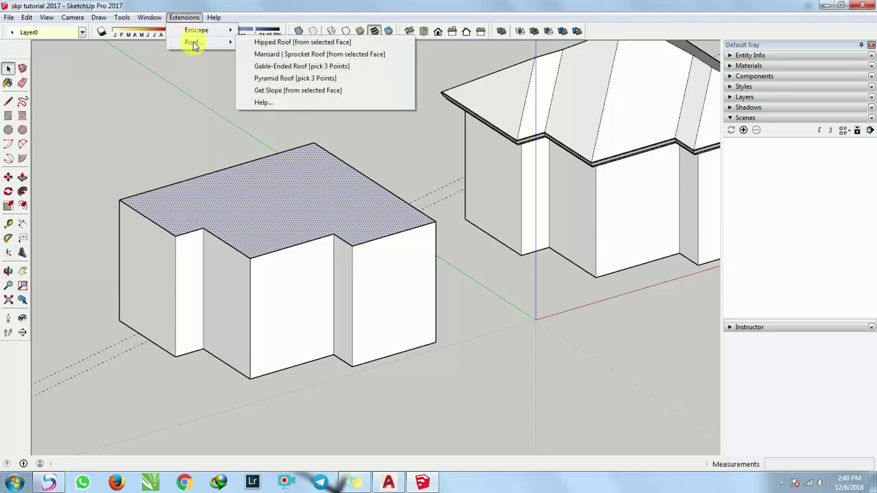
{"action": "left_click", "coordinate": [283, 48]}
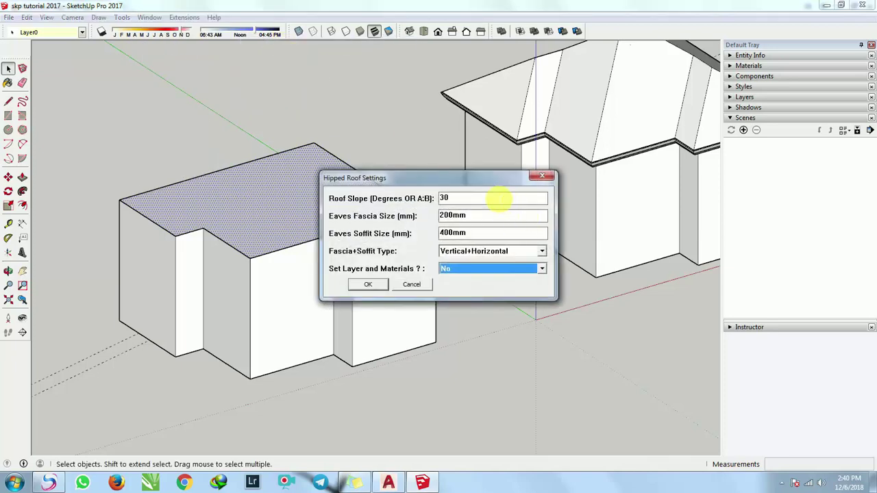
Build the 30° hipped roof with 40mm fascia and Sloping+Sloping fascia and soffit.
{"action": "left_click", "coordinate": [496, 199]}
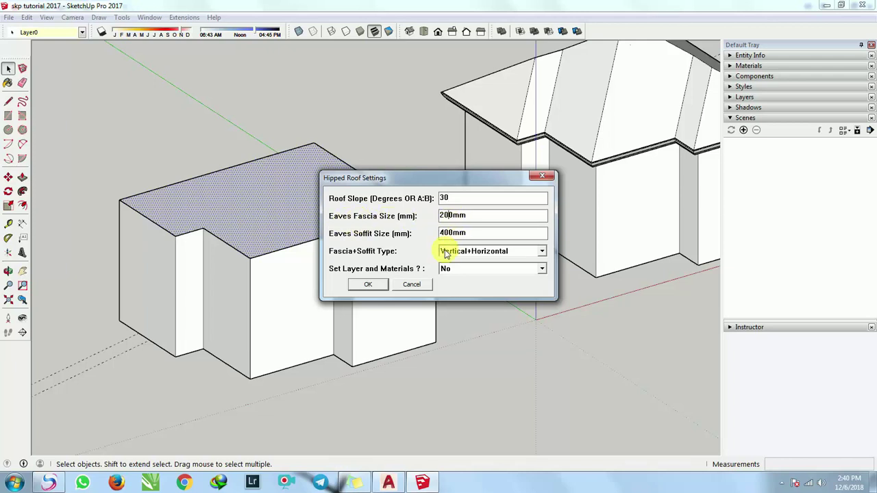
{"action": "key", "text": "BackSpace"}
{"action": "type", "text": "3"}
{"action": "left_click", "coordinate": [582, 156]}
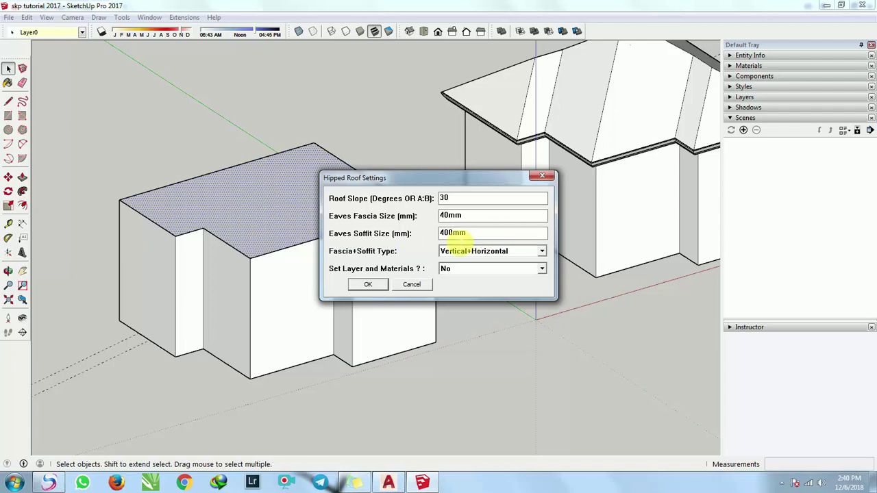
{"action": "left_click", "coordinate": [495, 254]}
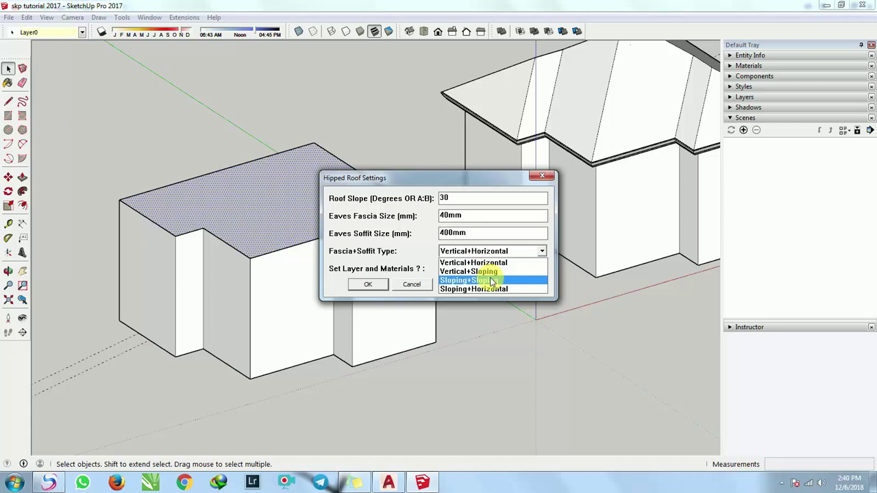
{"action": "left_click", "coordinate": [492, 282]}
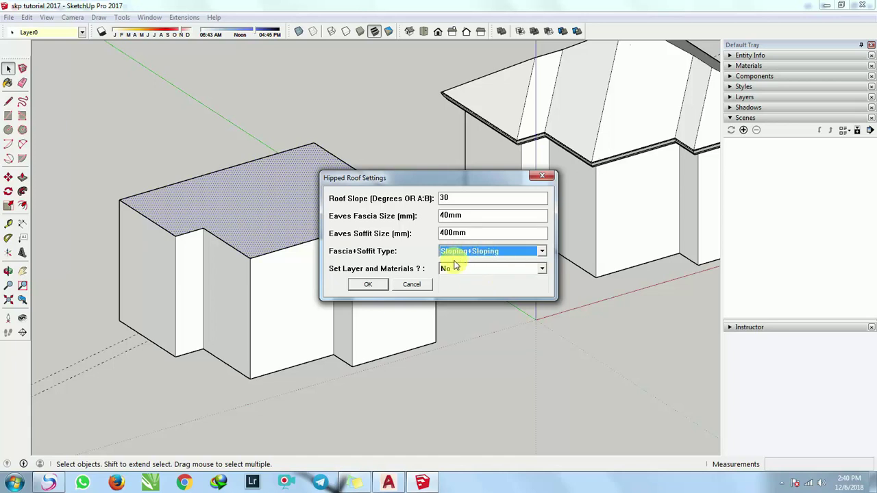
{"action": "left_click", "coordinate": [377, 287]}
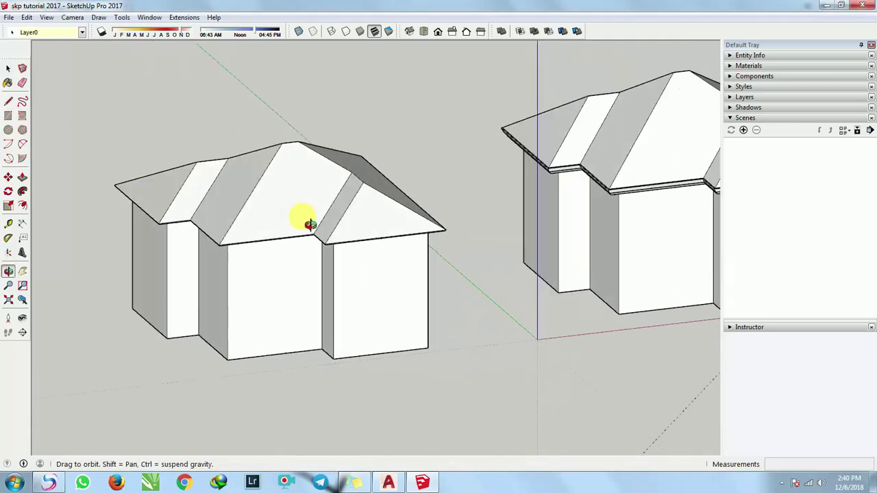
{"action": "scroll", "coordinate": [282, 205], "scroll_direction": "up", "scroll_amount": 2}
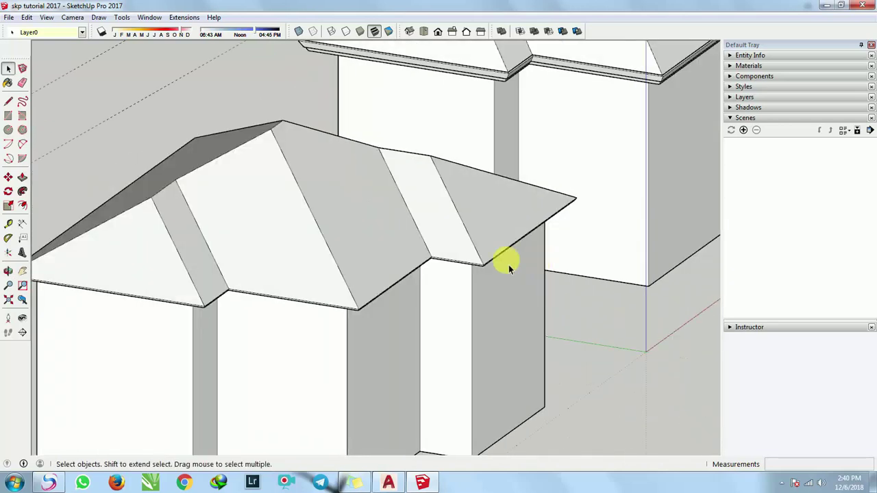
{"action": "scroll", "coordinate": [412, 243], "scroll_direction": "up", "scroll_amount": 2}
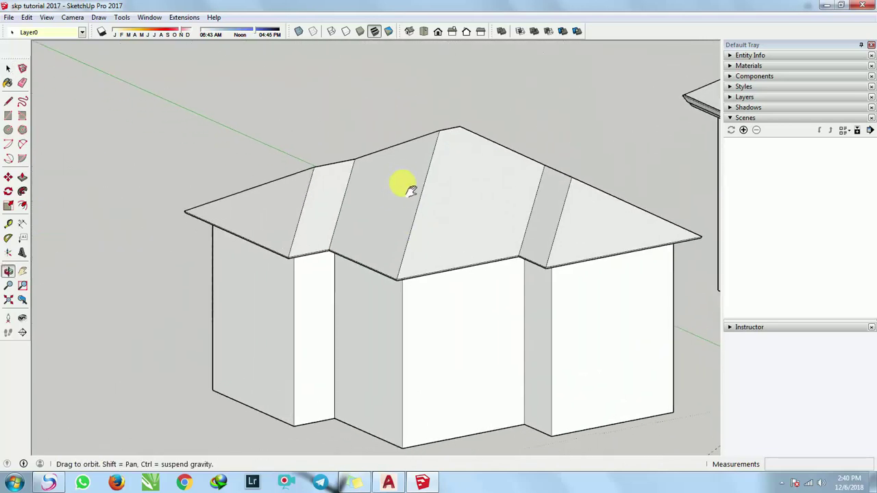